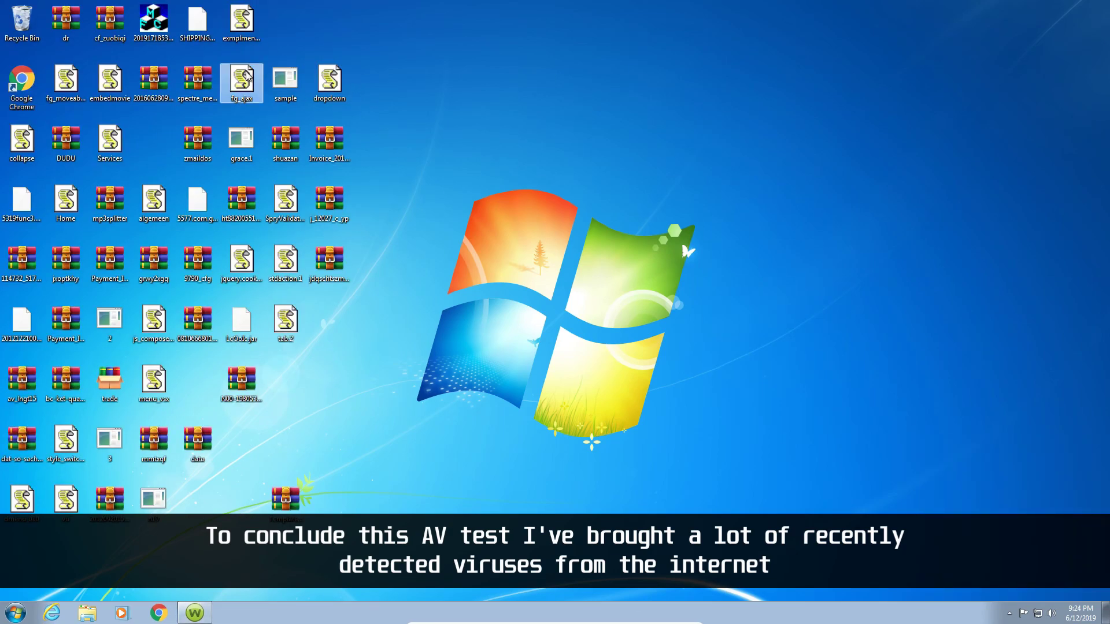
Dismiss the script error messages and block 2.exe from connecting to the Internet.
left_click(631, 371)
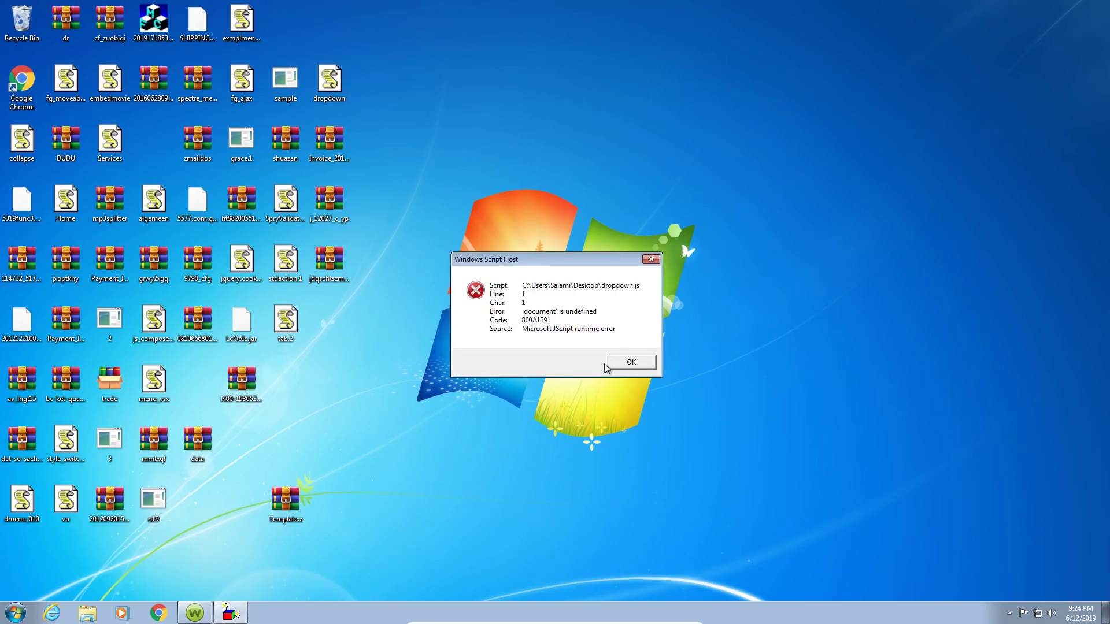
left_click(629, 362)
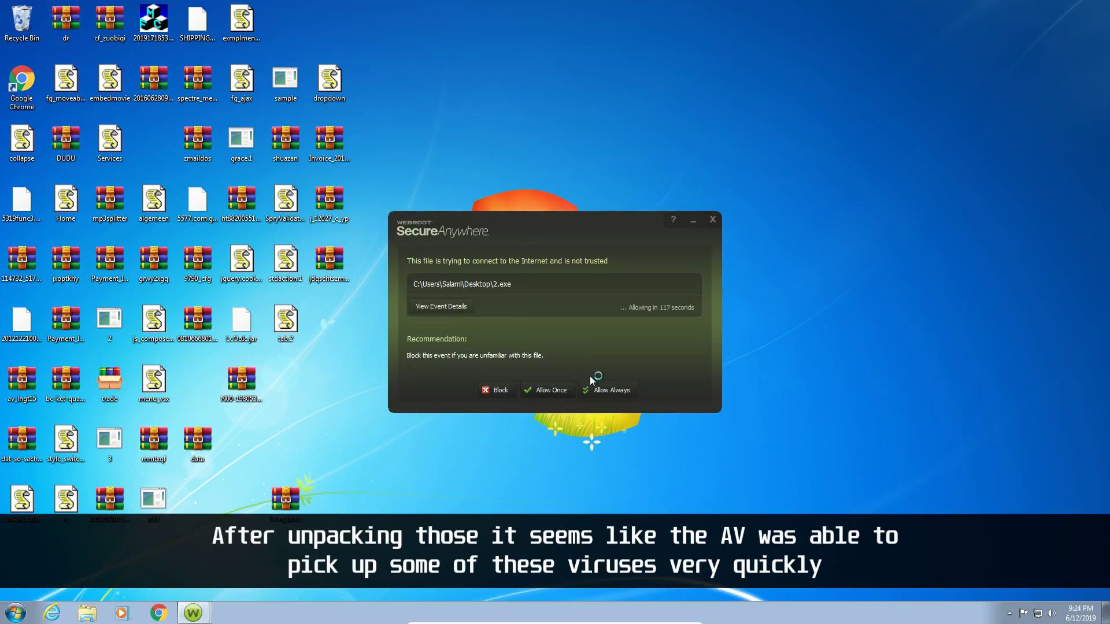
left_click(500, 392)
Extract the Invoice, j_12027_c_yp and jdqschtszm archives directly onto the desktop.
left_click_drag(492, 284, 324, 132)
right_click(331, 142)
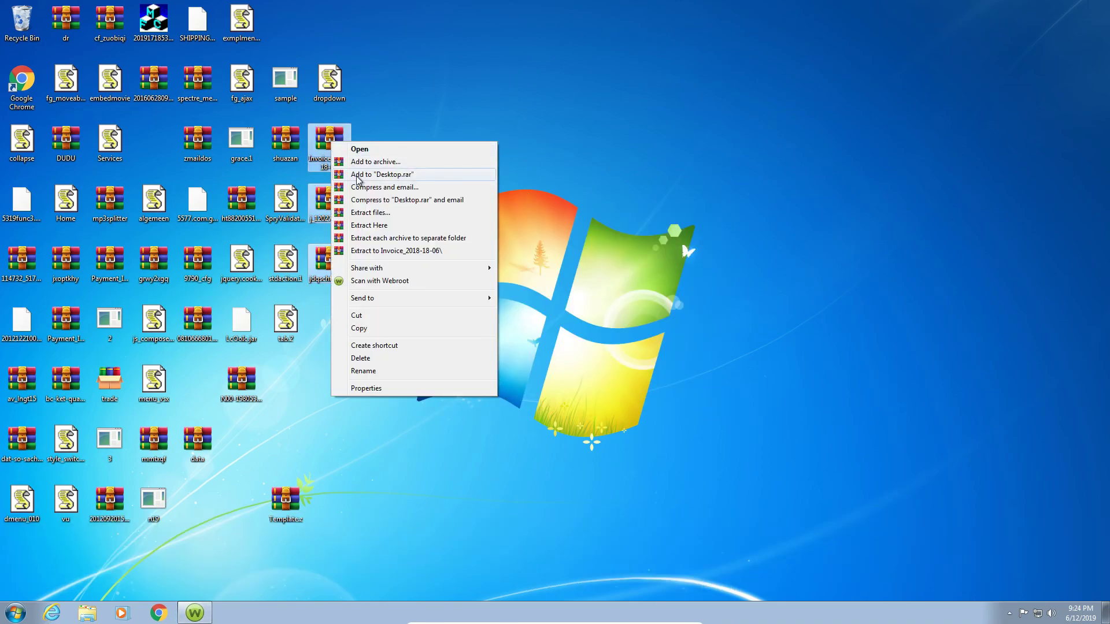
left_click(379, 225)
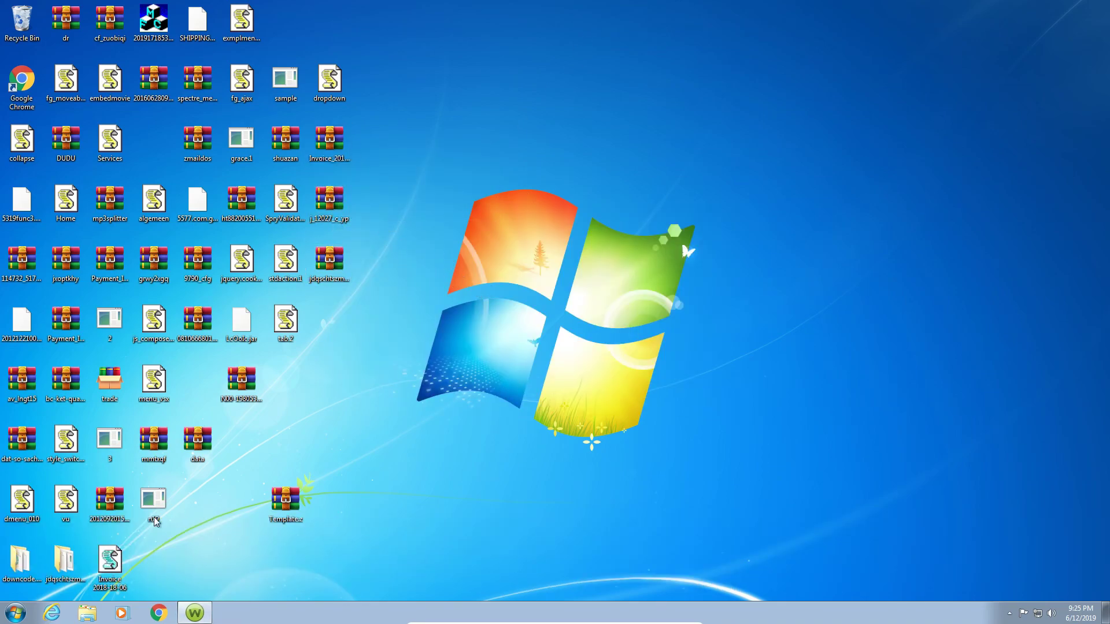
Run the 点我启动 application from the jdqschtszmfz.3987.com folder, inspect downcode.com's c_yp folder, and close both windows.
double_click(64, 561)
double_click(434, 183)
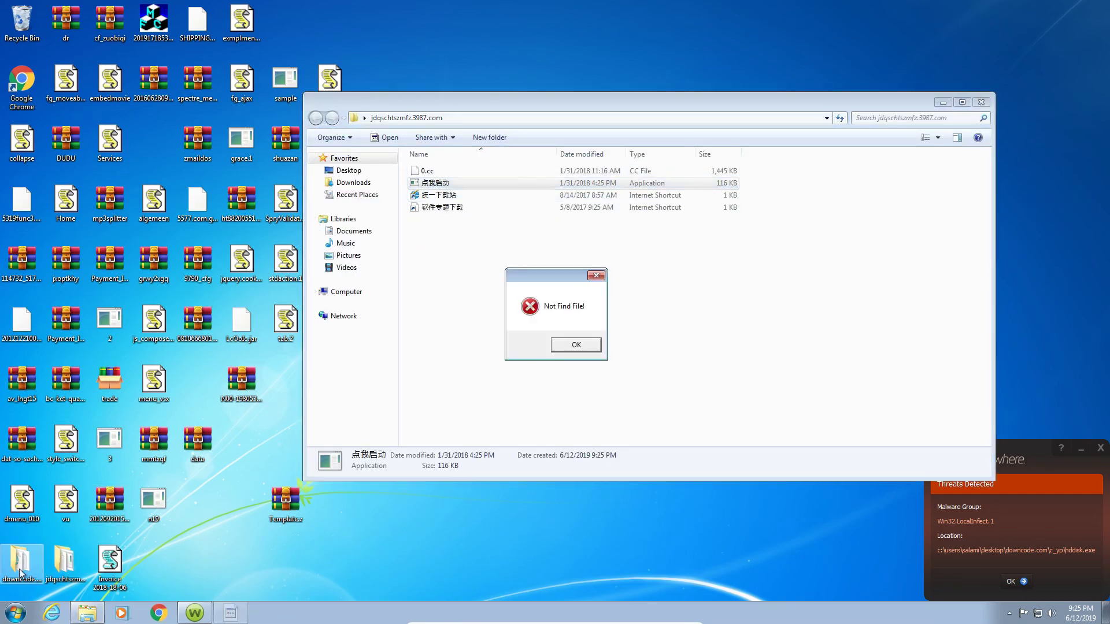
double_click(32, 578)
double_click(445, 185)
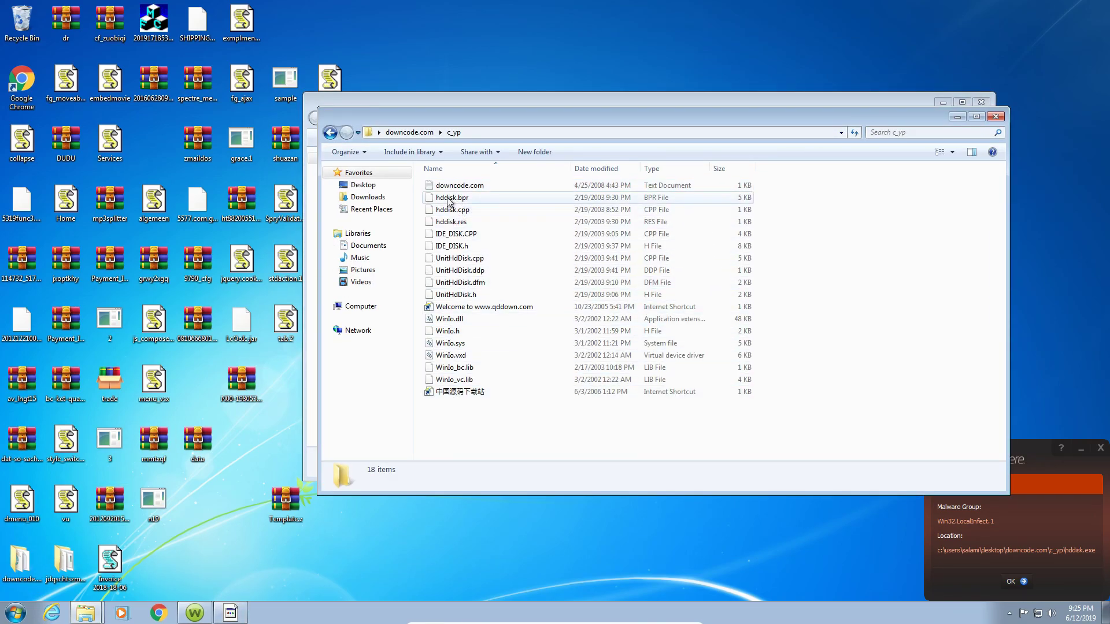
left_click(996, 117)
left_click(575, 345)
left_click(981, 102)
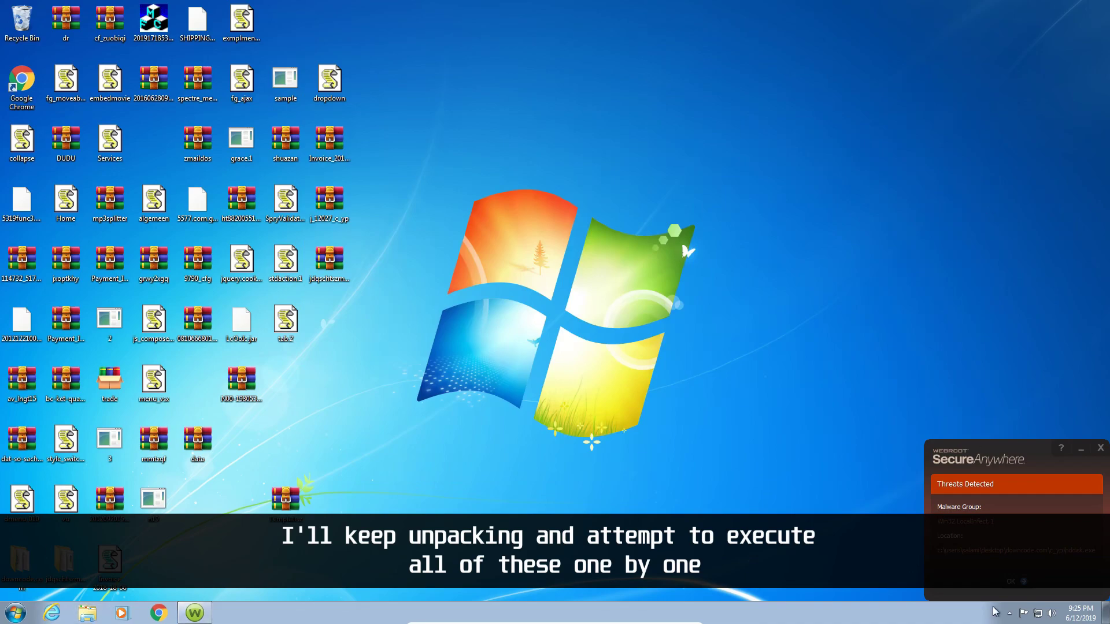
Extract the mmtxqf, data and Template.z archives onto the desktop and set the Template.z archive aside in an empty area.
right_click(159, 447)
left_click(231, 273)
right_click(281, 508)
left_click(313, 318)
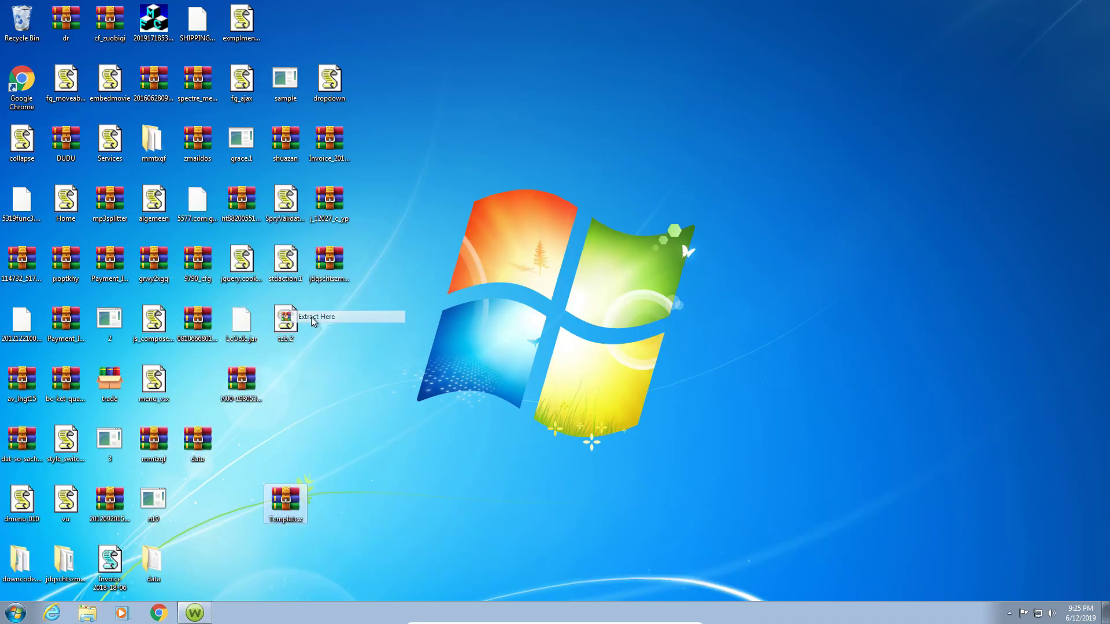
left_click_drag(300, 507, 695, 153)
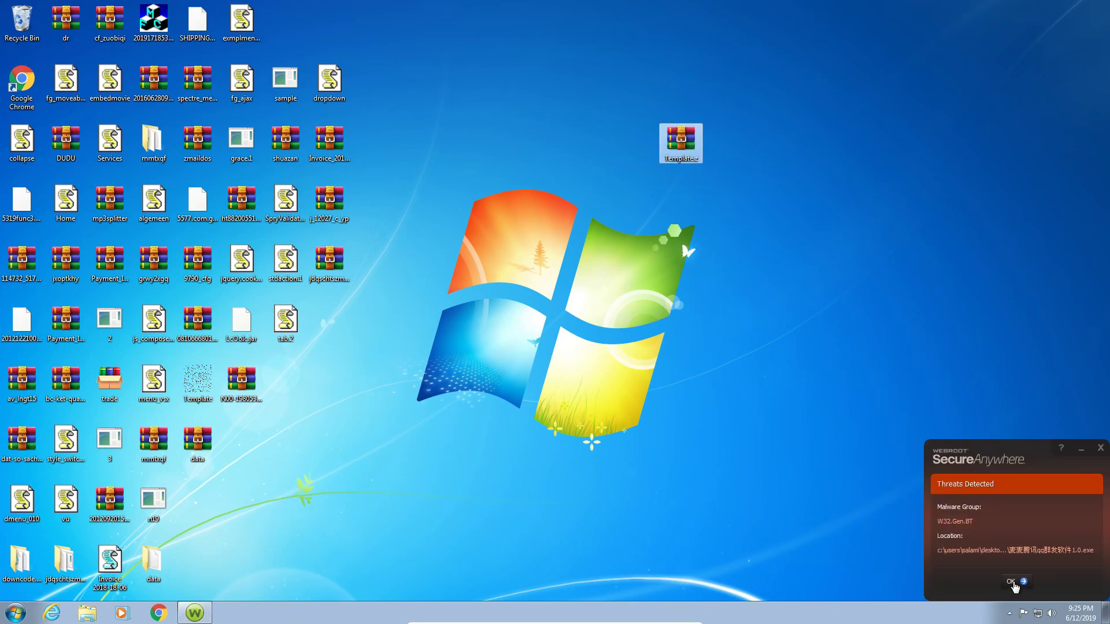
Dismiss the threat alert and extract the four archives from 114732_517 through grwy2xgq onto the desktop.
left_click(1014, 586)
left_click_drag(15, 250, 191, 266)
left_click_drag(2, 234, 180, 272)
right_click(160, 264)
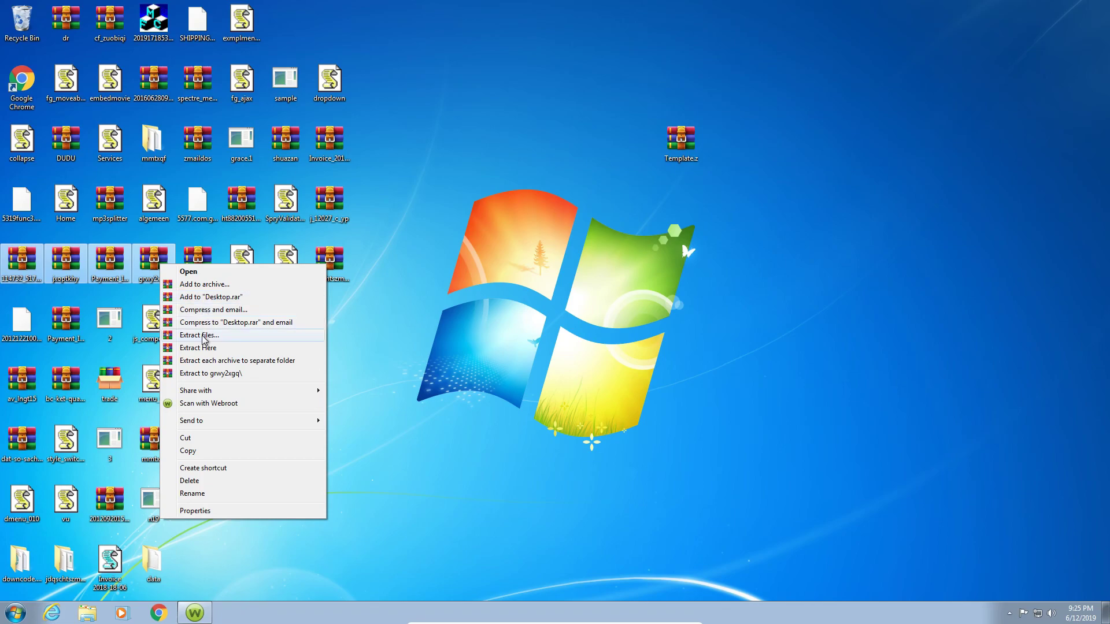
left_click(202, 348)
Check the extracted mmtxqf folder, block jxoptkhy.exe from connecting to the Internet, and minimize the browser window.
double_click(153, 147)
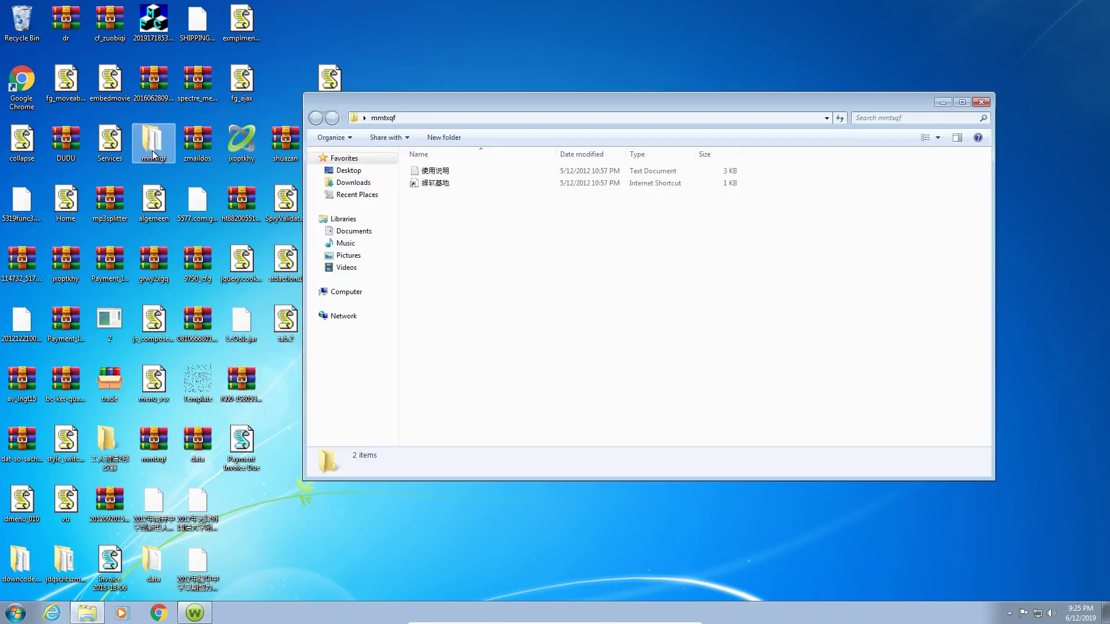
left_click(675, 183)
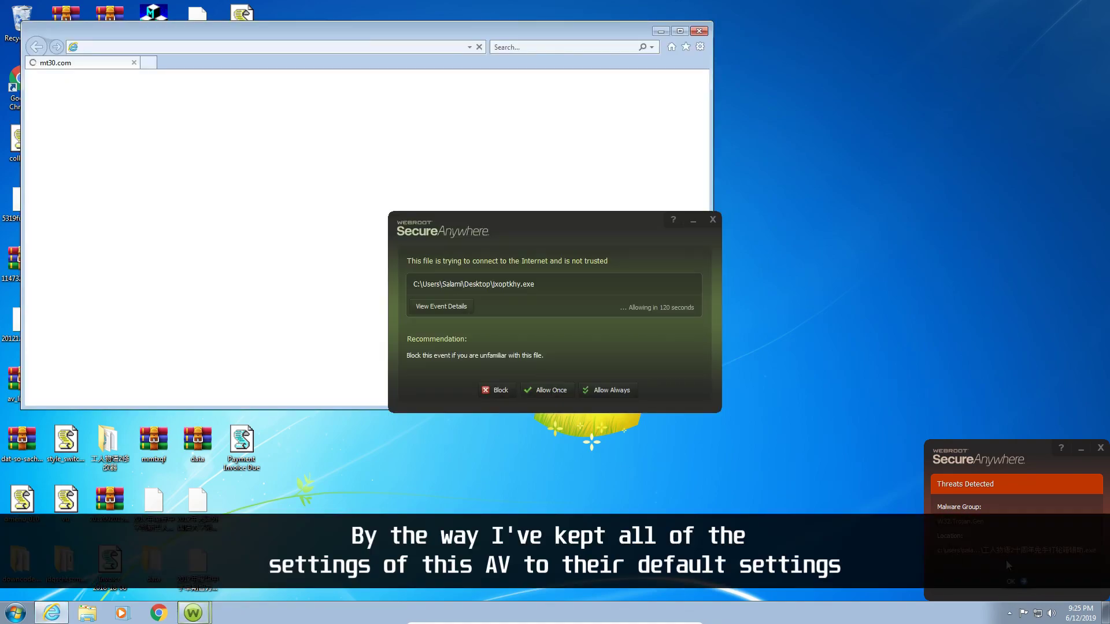
left_click(1027, 585)
left_click(501, 391)
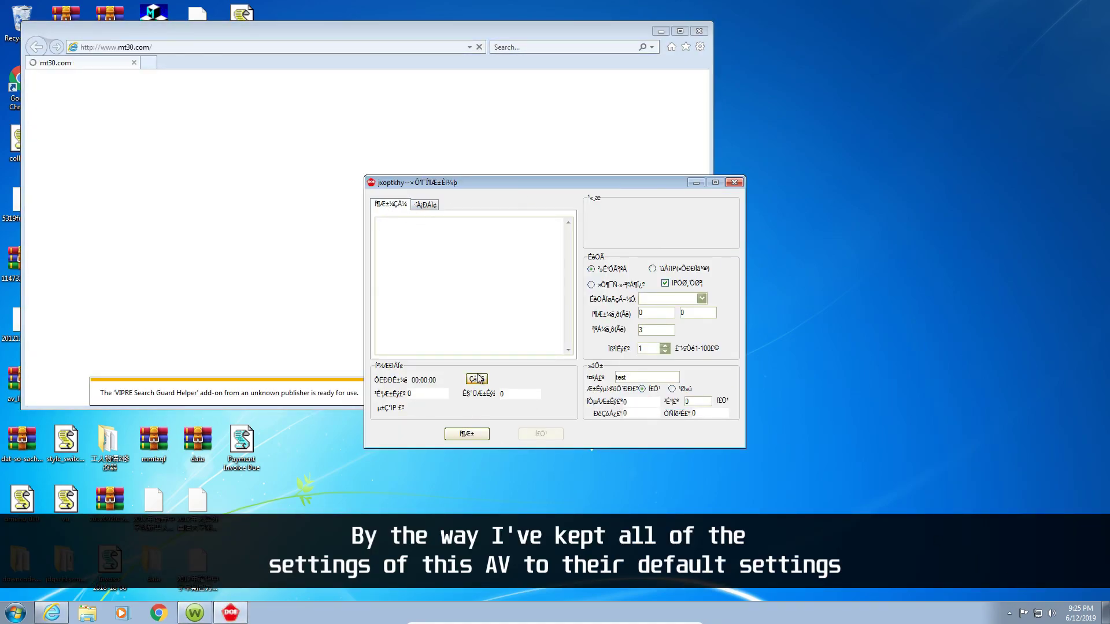
left_click(661, 32)
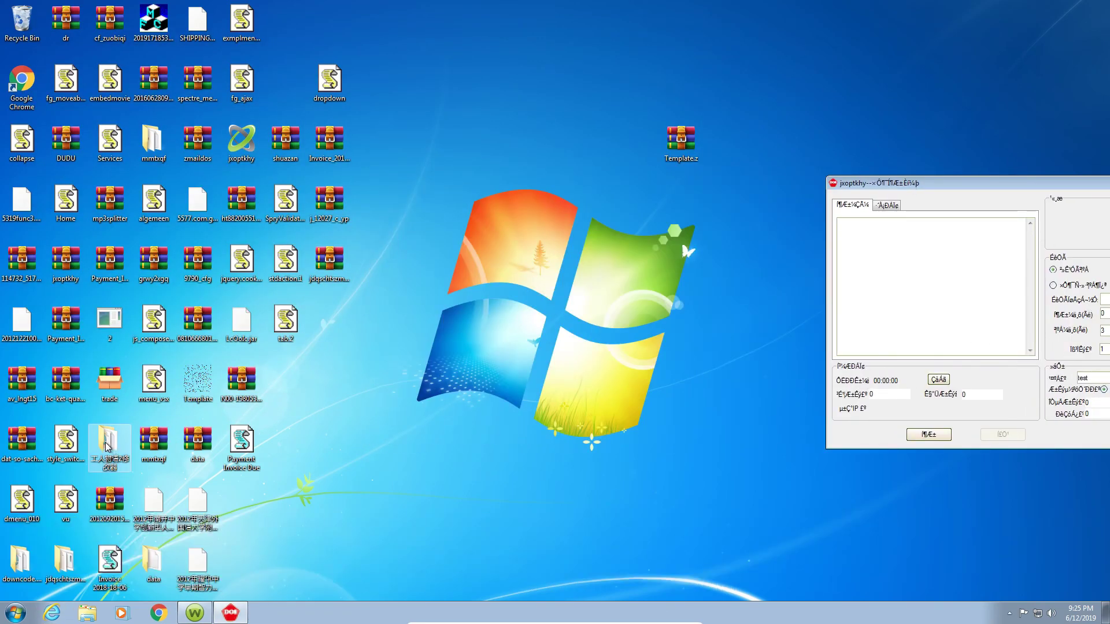
Run the extracted Template screensaver file and acknowledge the resulting threat alert.
double_click(194, 386)
right_click(189, 381)
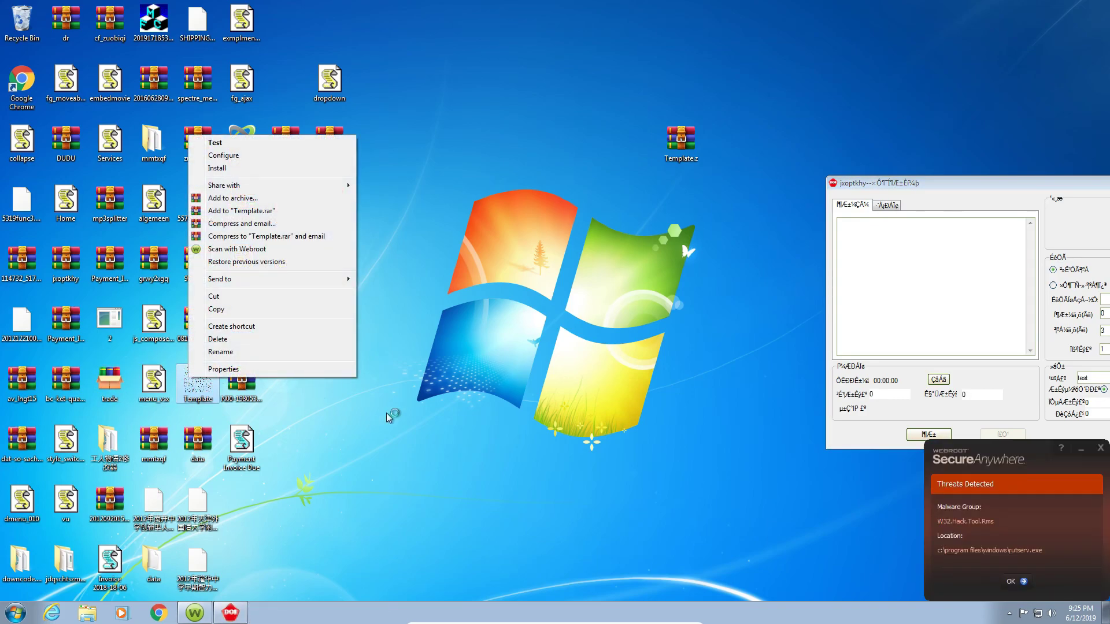
left_click(1017, 580)
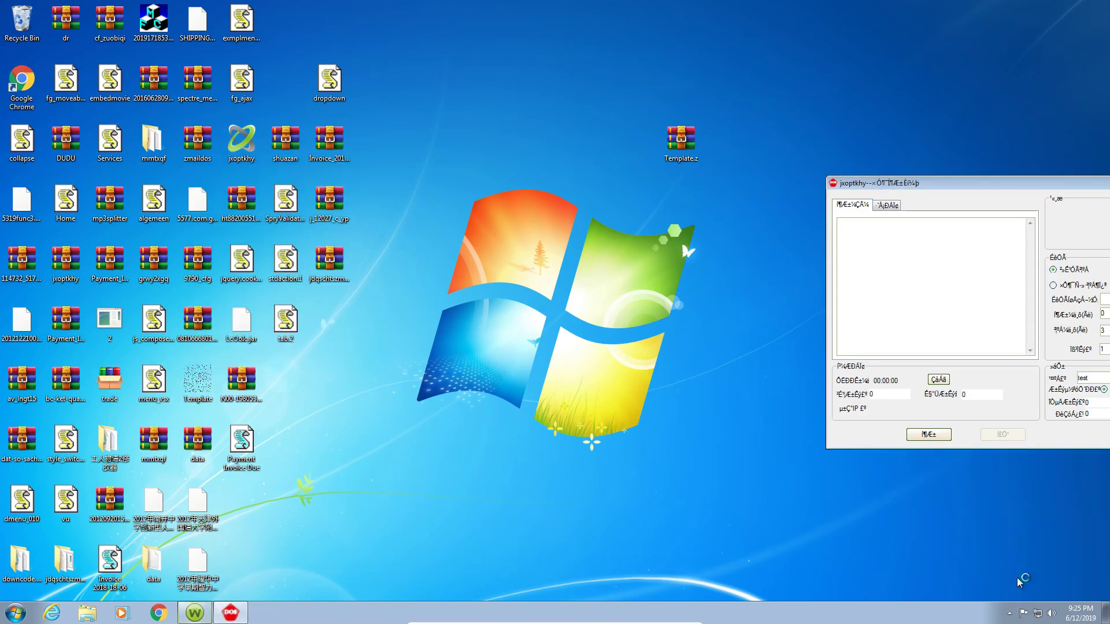
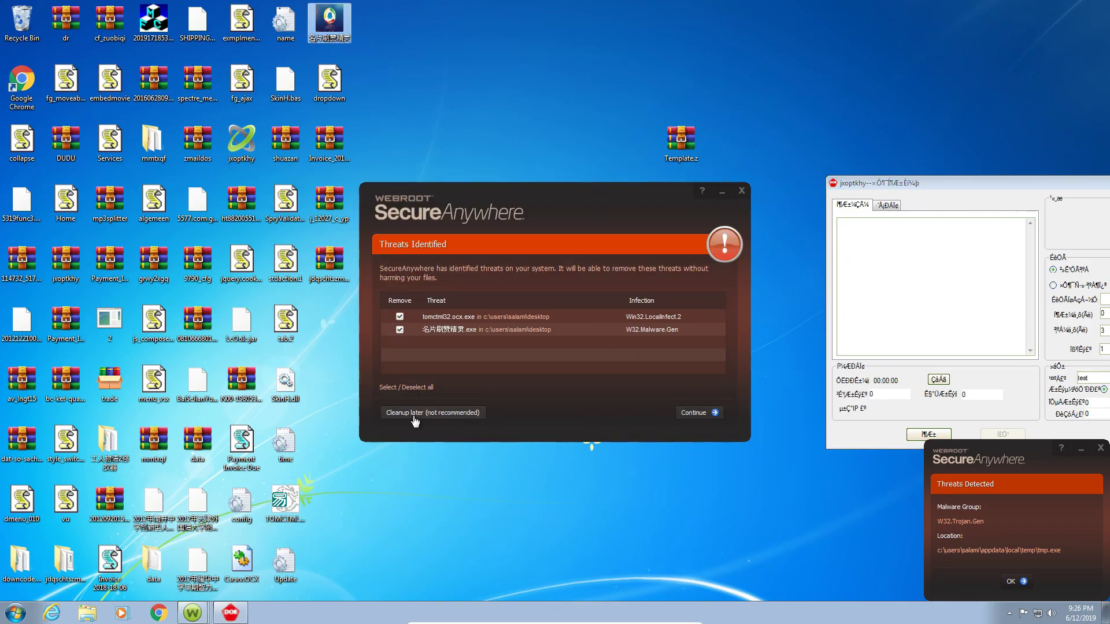
Start Webroot's removal of the two identified threats, tomctml32.ocx.exe and 名片刷赞精灵.exe, and acknowledge the threat alert.
left_click(702, 414)
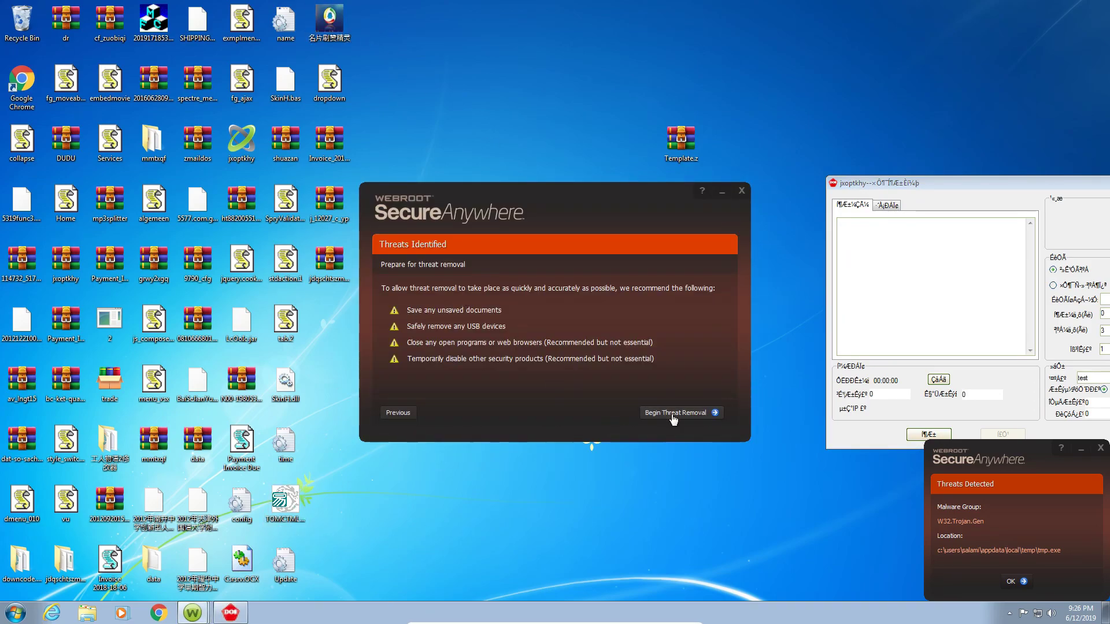
left_click(674, 415)
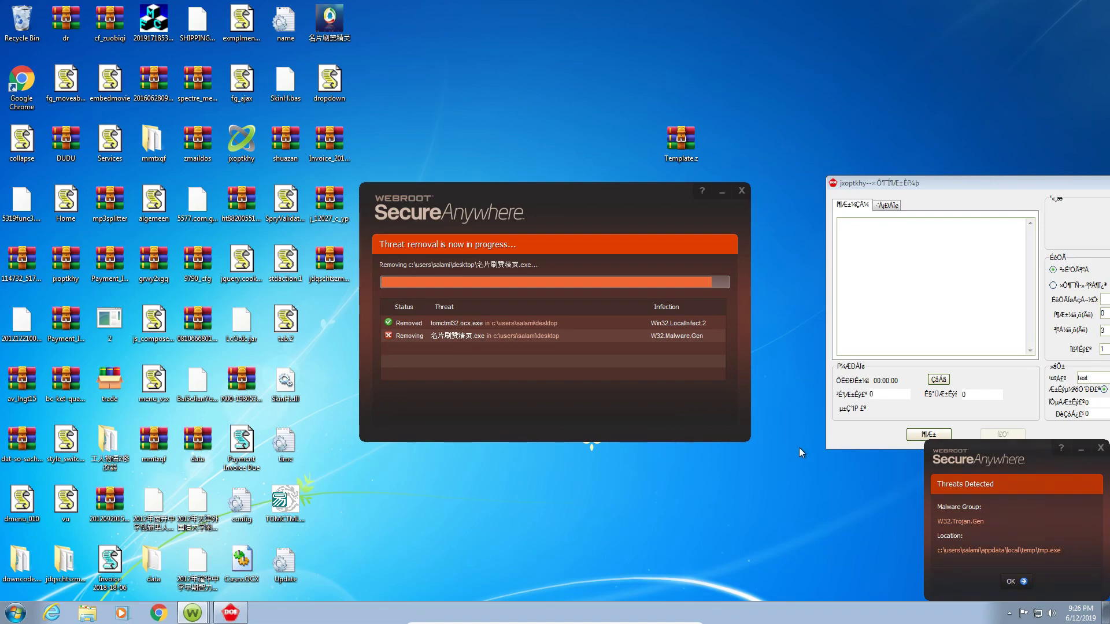
left_click(1024, 583)
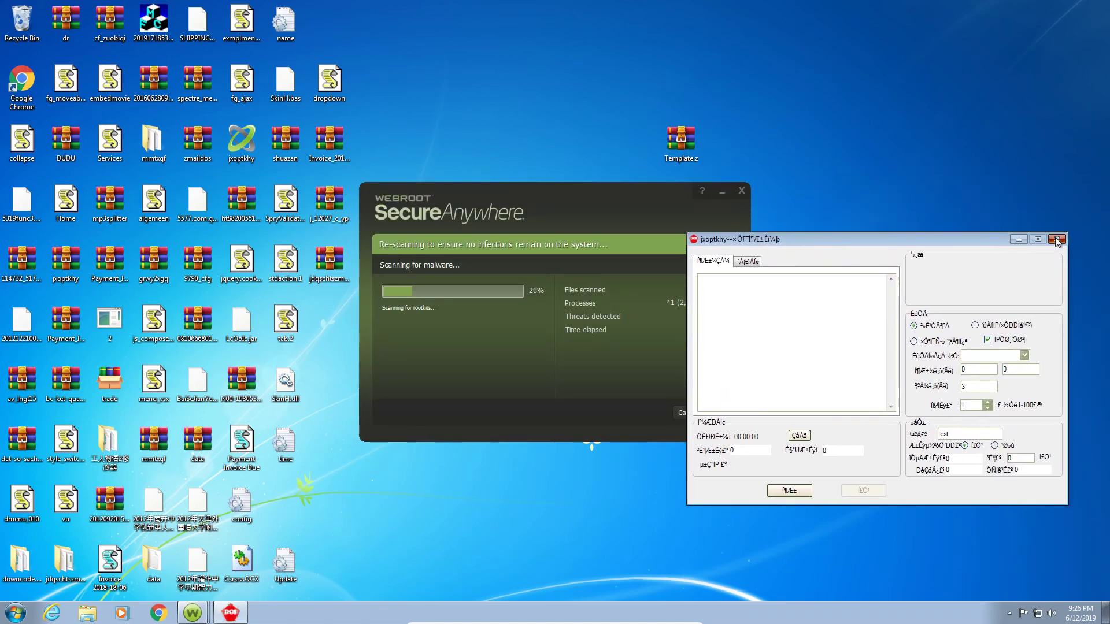
Close the jxoptkhy program window, refresh the desktop, and dismiss the threat alert.
left_click(1056, 240)
right_click(456, 247)
left_click(487, 279)
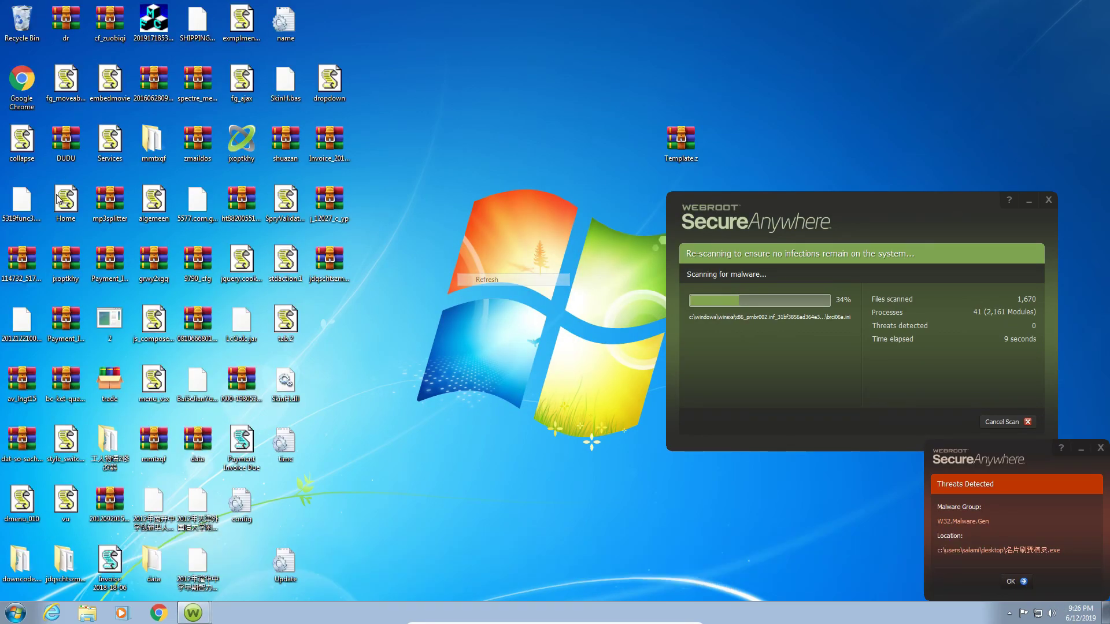
left_click(1016, 581)
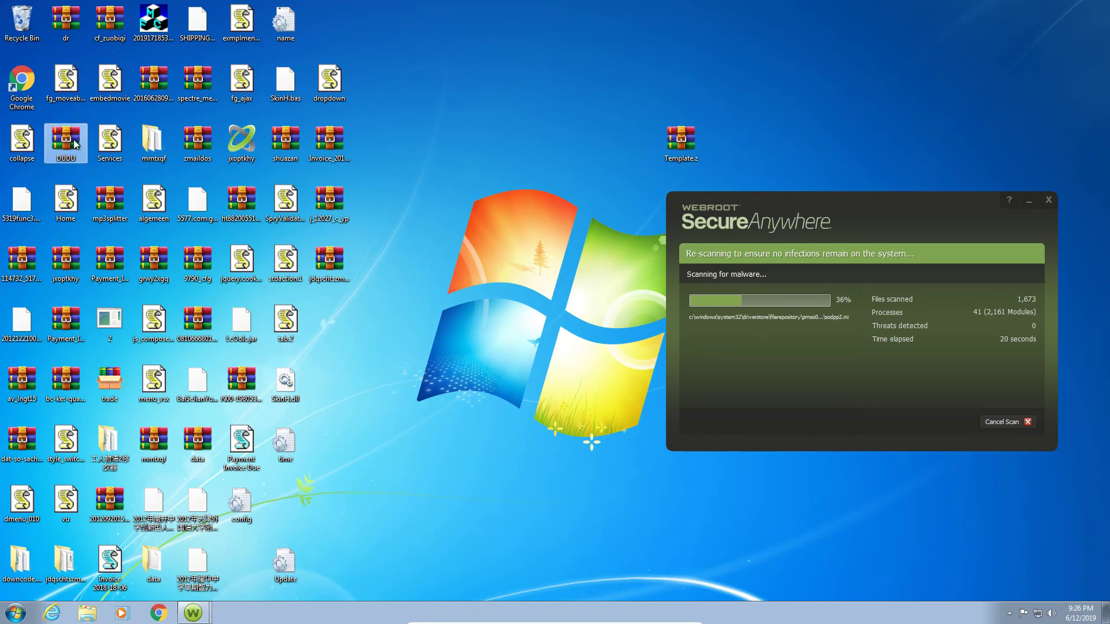
Move the DUDU archive to an empty area of the desktop and extract it there.
left_click_drag(279, 218, 462, 81)
right_click(409, 194)
right_click(471, 108)
right_click(462, 89)
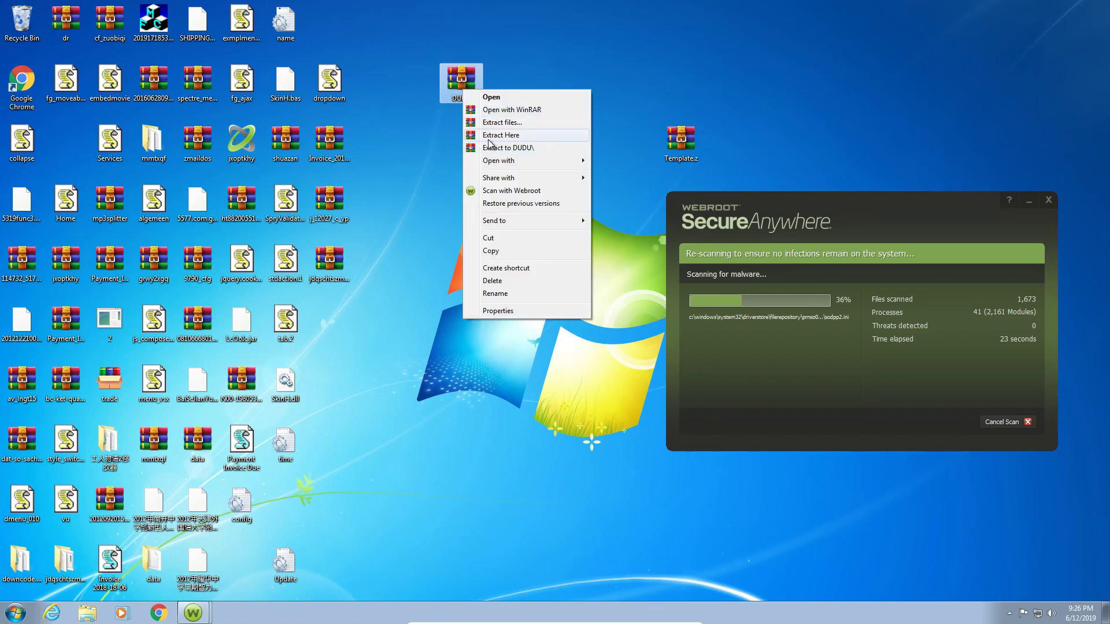
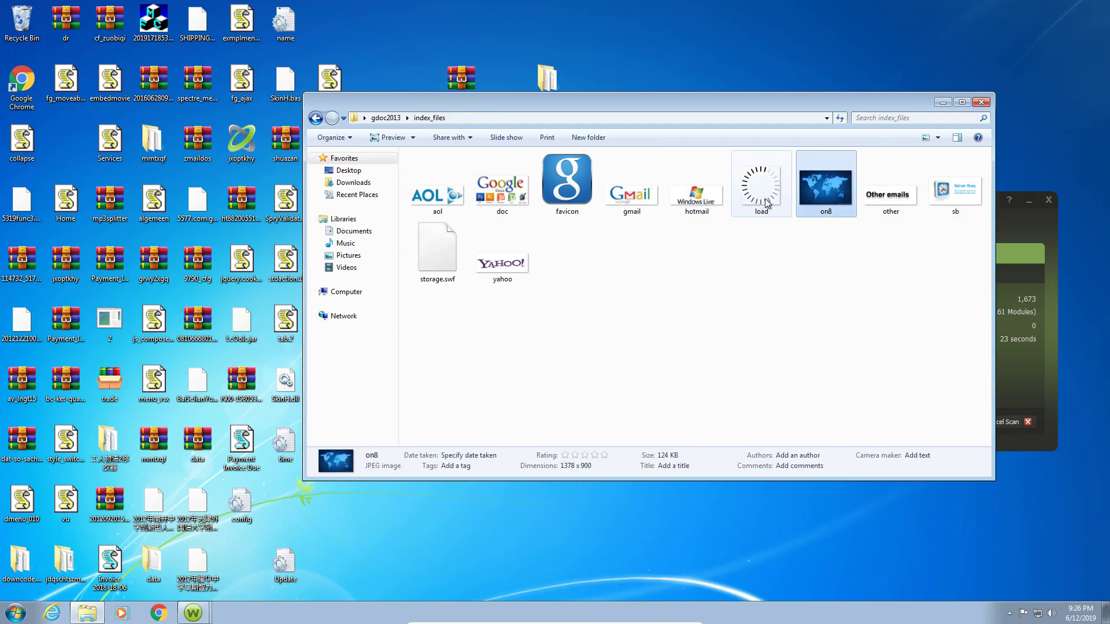
Open the on8 image from the gdoc2013 index_files folder and set it as the desktop background.
key("Return")
right_click(626, 242)
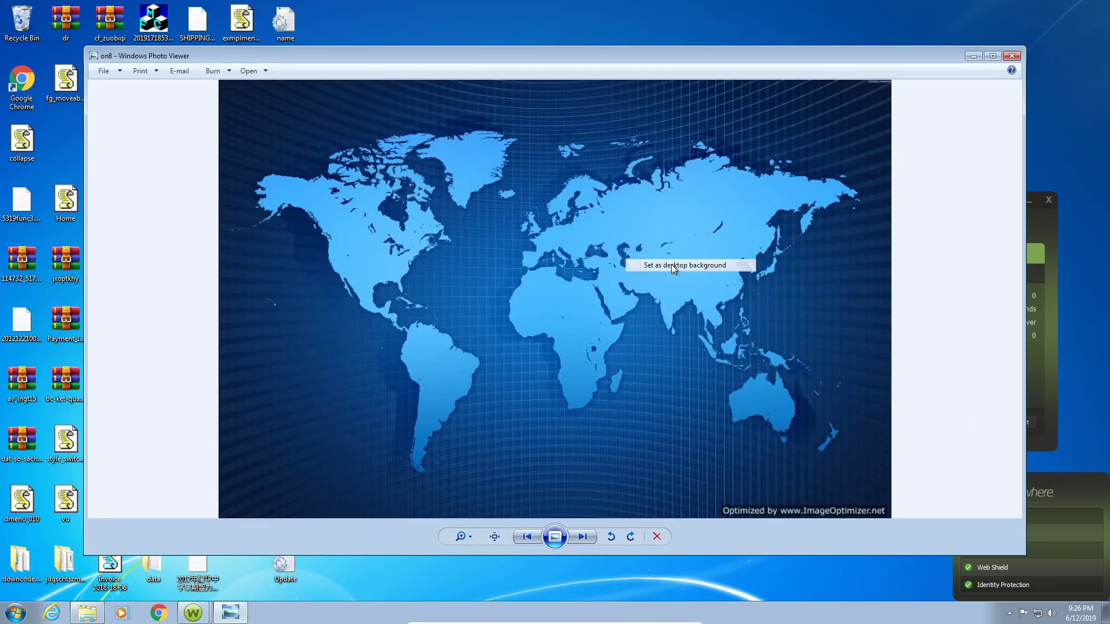
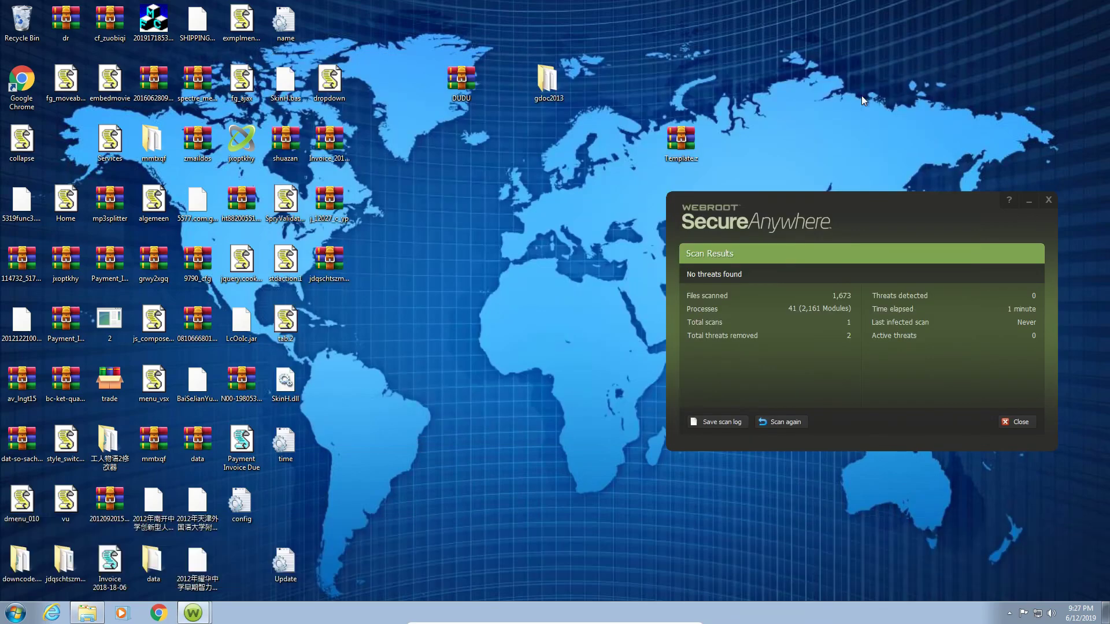
Extract the dr and cf_zuobiqi archives onto the desktop.
left_click_drag(46, 1, 114, 26)
double_click(166, 24)
left_click_drag(46, 1, 114, 24)
right_click(114, 24)
left_click(159, 120)
left_click(523, 297)
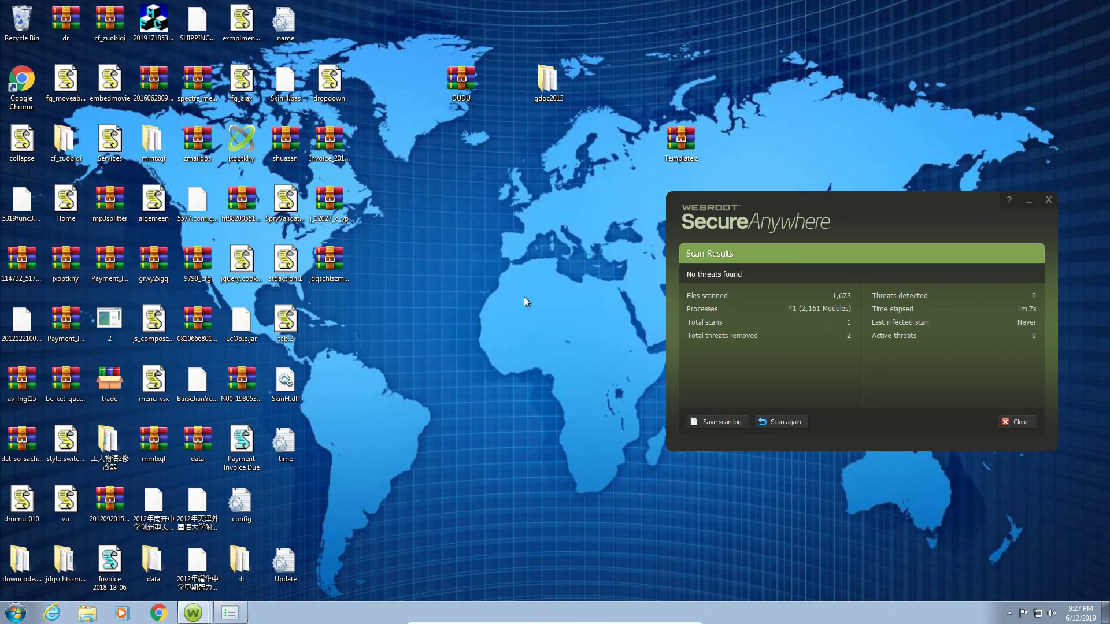
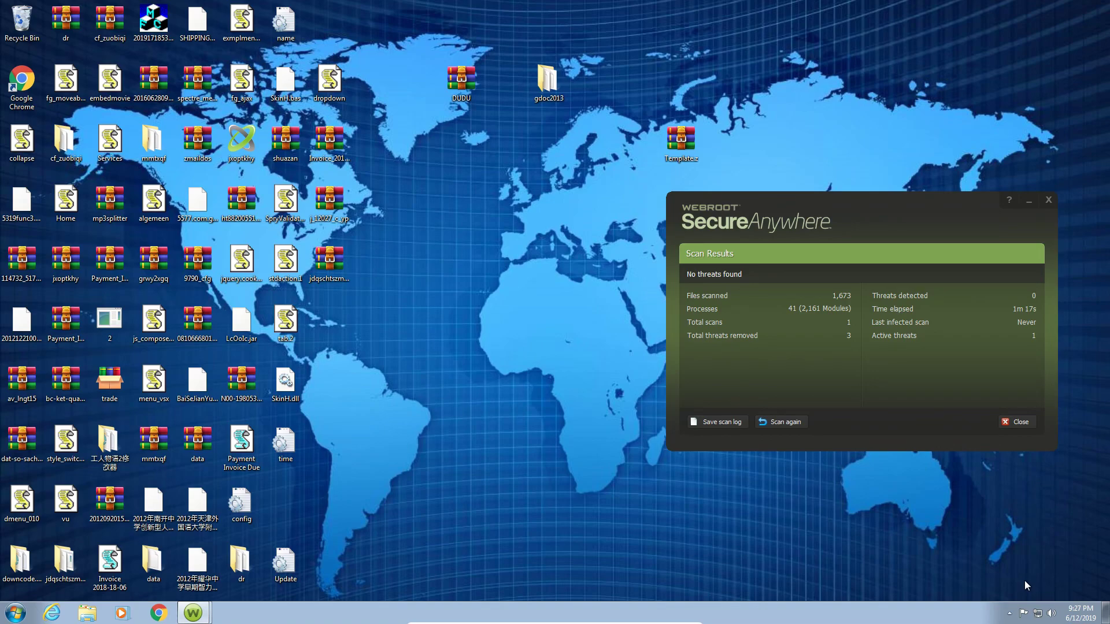
Minimize the Webroot scan results and move the already tested files around collapse, cf_zuobiqi, Services and mmtxqf to the Recycle Bin.
left_click(1029, 201)
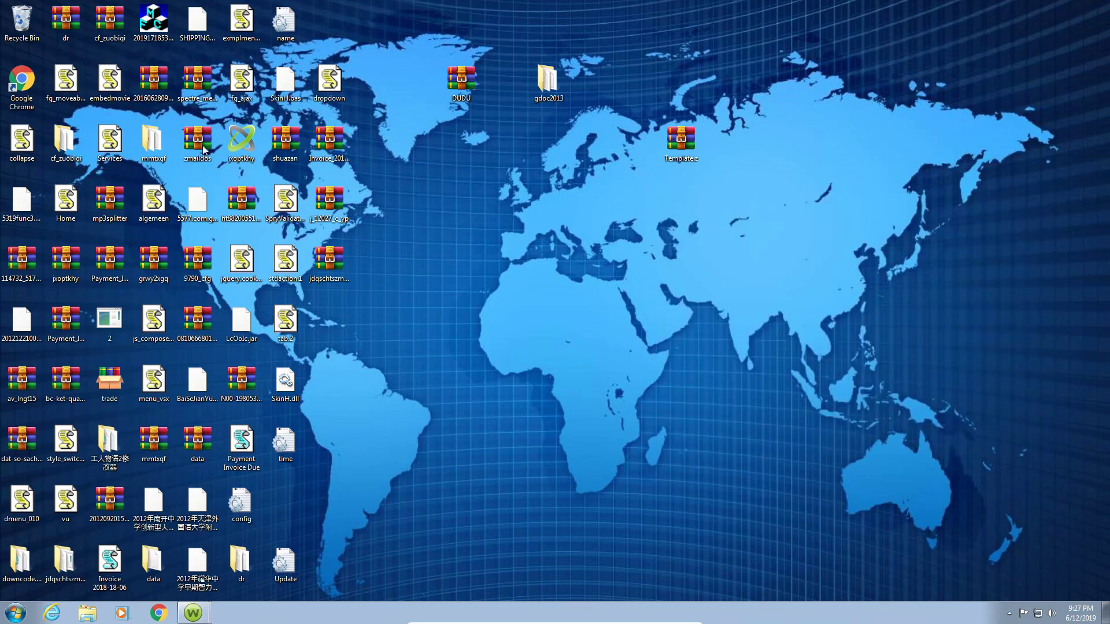
left_click(57, 148)
left_click_drag(1, 177, 26, 22)
left_click_drag(13, 142, 153, 142)
left_click_drag(0, 119, 165, 146)
left_click_drag(155, 142, 23, 26)
Extract the zmaildos archive onto the desktop and discard the remaining files in its row.
right_click(192, 149)
left_click(229, 194)
left_click_drag(168, 131, 339, 145)
left_click_drag(338, 146, 29, 142)
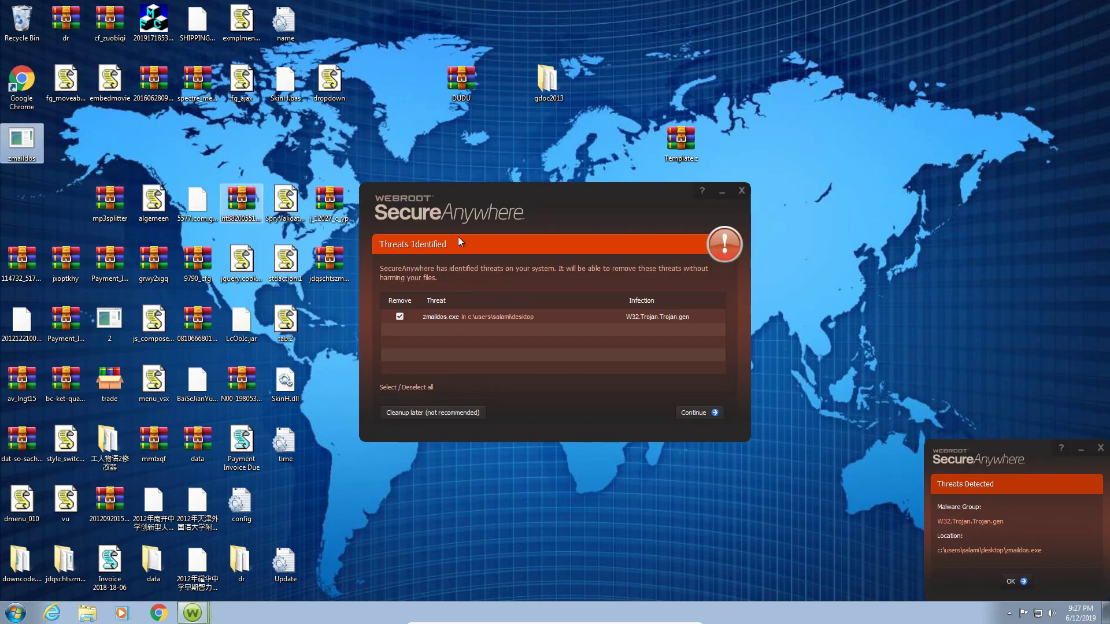
Start Webroot's removal of the identified zmaildos.exe threat.
left_click(709, 413)
left_click(682, 414)
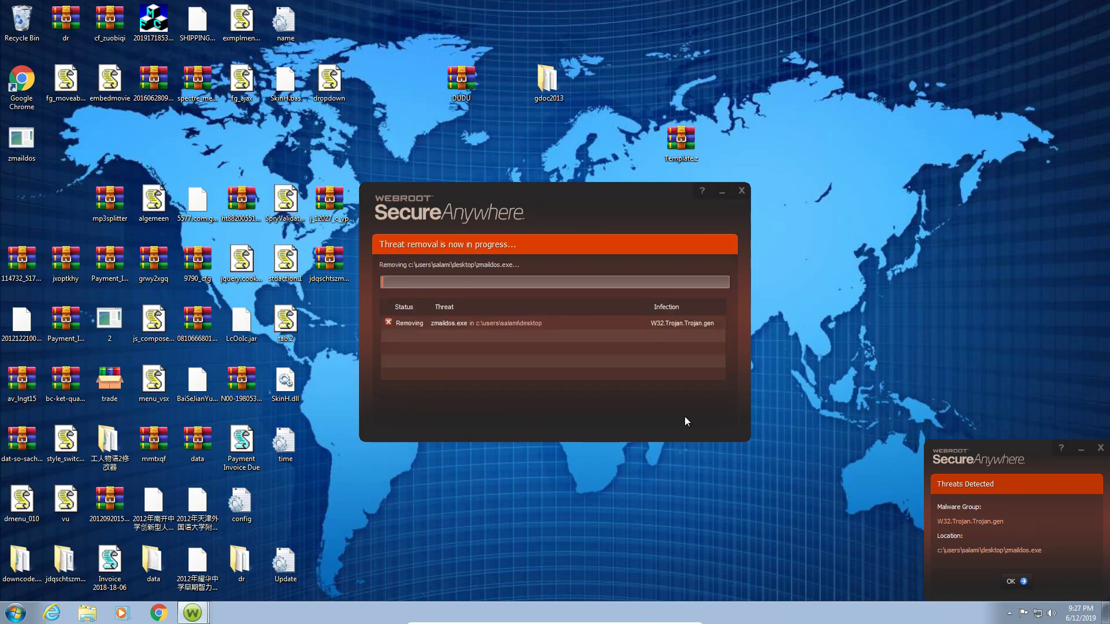
Move the sample files in the desktop's upper rows, including the DUDU and Template.z archives and the gdoc2013 folder, to the Recycle Bin.
left_click_drag(73, 203, 29, 26)
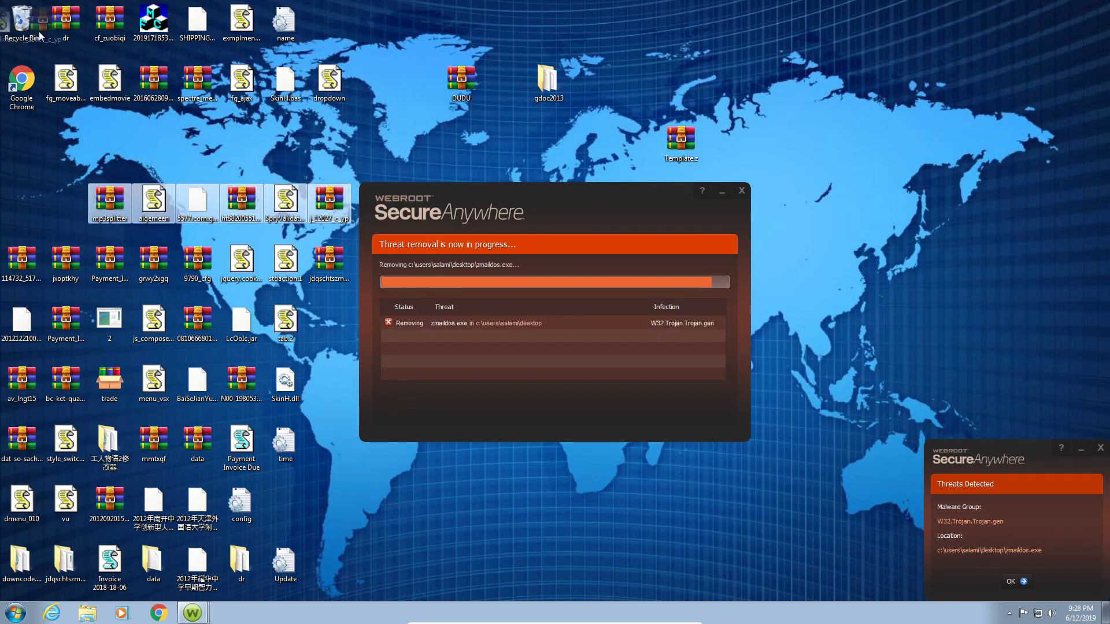
left_click_drag(355, 22, 59, 20)
left_click_drag(61, 21, 23, 22)
left_click_drag(362, 69, 59, 80)
left_click_drag(60, 80, 24, 24)
left_click_drag(415, 60, 697, 142)
left_click_drag(688, 139, 21, 15)
left_click_drag(336, 222, 22, 28)
left_click_drag(2, 247, 321, 353)
left_click_drag(285, 318, 22, 24)
left_click_drag(1, 305, 293, 402)
left_click_drag(285, 383, 23, 25)
Move the Webroot scan window aside, refresh the desktop, and dismiss the zmaildos.exe threat alert.
double_click(239, 501)
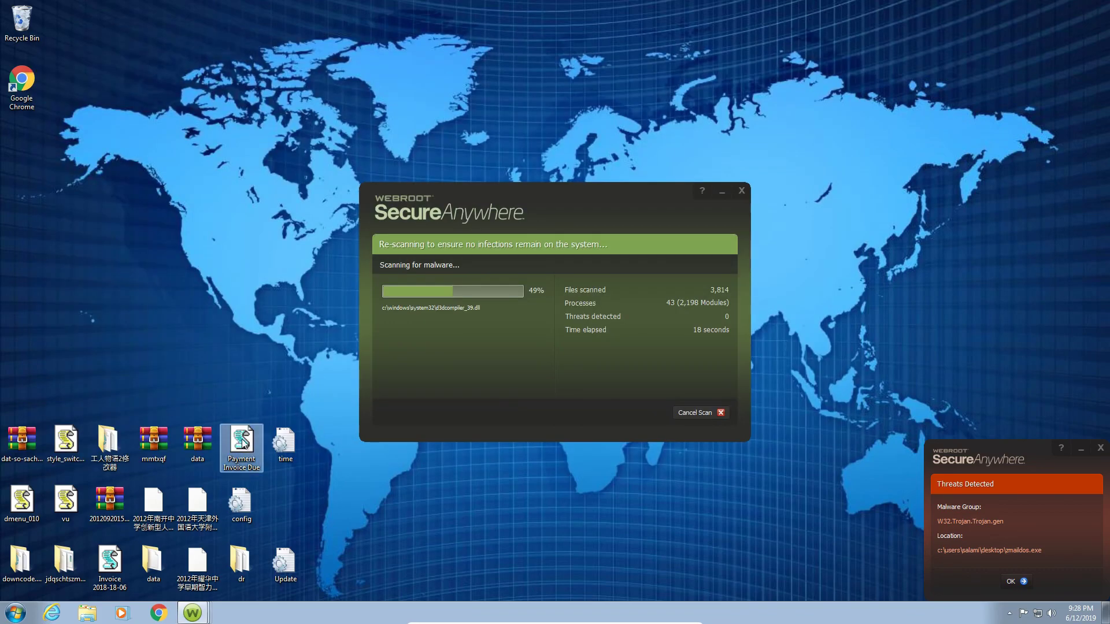
left_click_drag(461, 206, 758, 180)
right_click(425, 240)
left_click(446, 273)
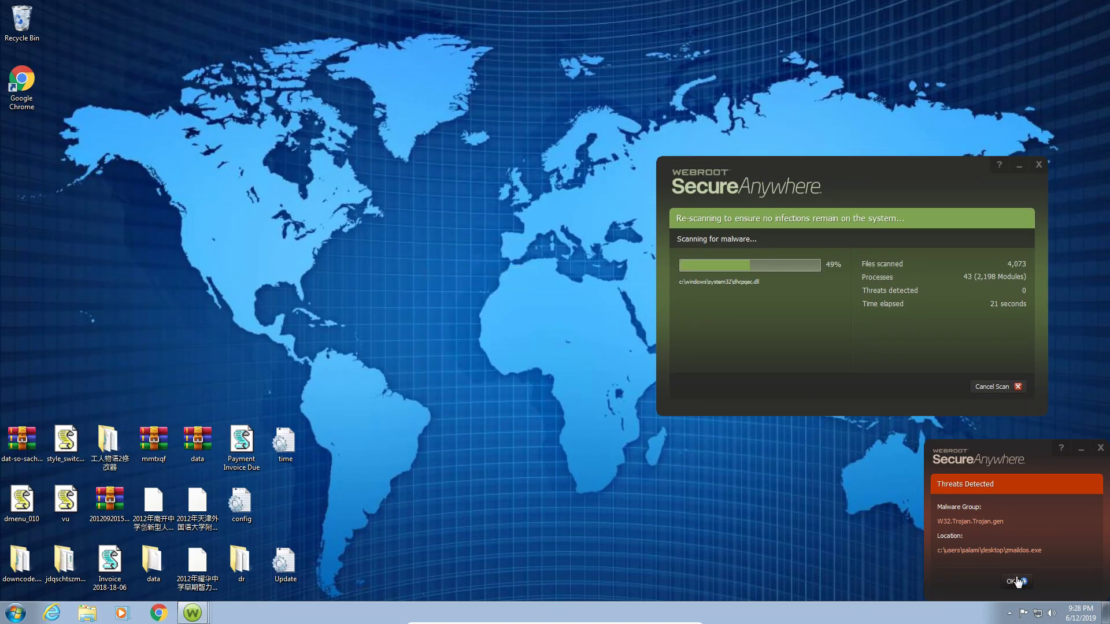
left_click(1015, 580)
Move the remaining sample files in the lowest desktop rows to the Recycle Bin and empty it permanently.
left_click_drag(322, 595, 17, 443)
left_click_drag(22, 443, 26, 24)
right_click(22, 22)
left_click(54, 45)
left_click(601, 315)
Refresh the desktop and move the Webroot scan window back to the middle of the desktop.
right_click(339, 286)
left_click(396, 324)
left_click_drag(901, 179, 586, 175)
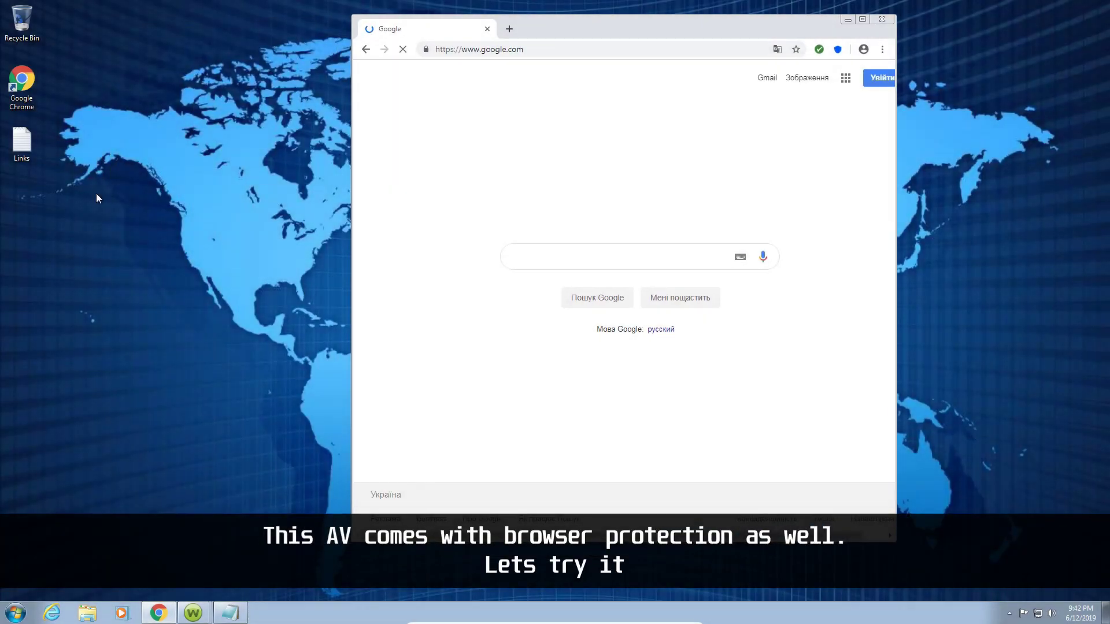
double_click(22, 143)
left_click_drag(245, 63, 104, 66)
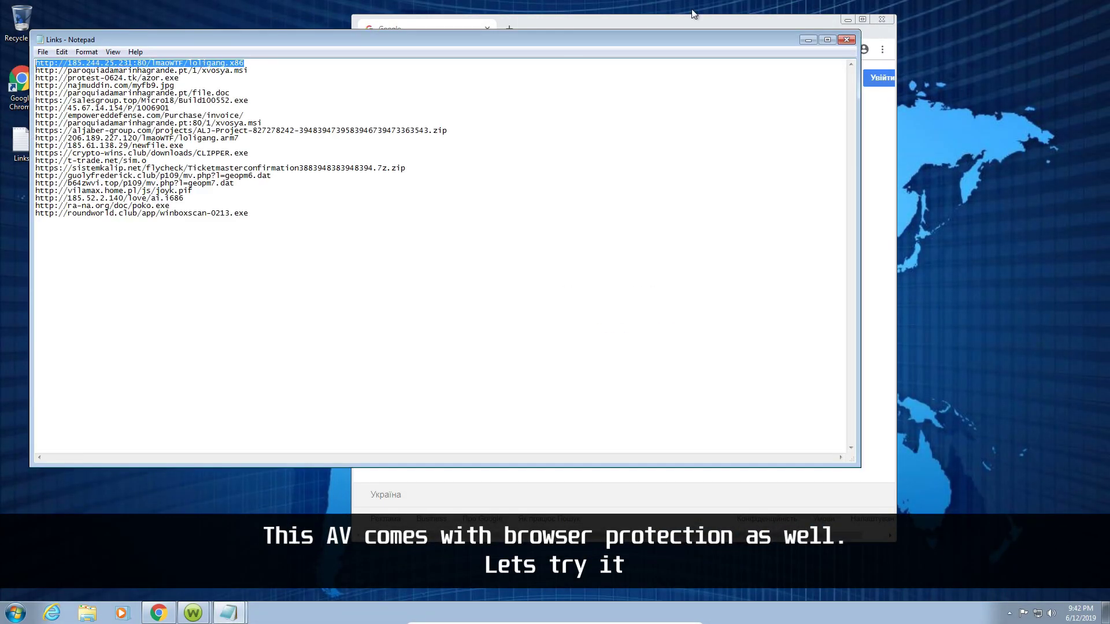
left_click(682, 17)
left_click(594, 50)
type("http://185.244.25.231:80/lmaoWTF/loligang.x86")
key("Return")
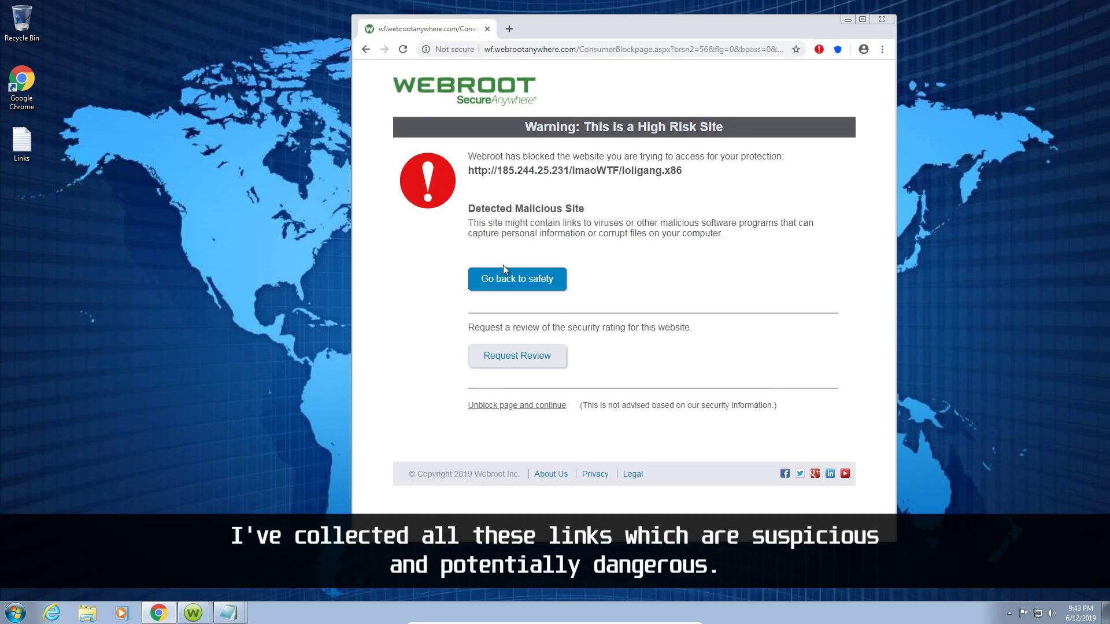
double_click(24, 143)
left_click_drag(249, 71, 35, 72)
key("ctrl+c")
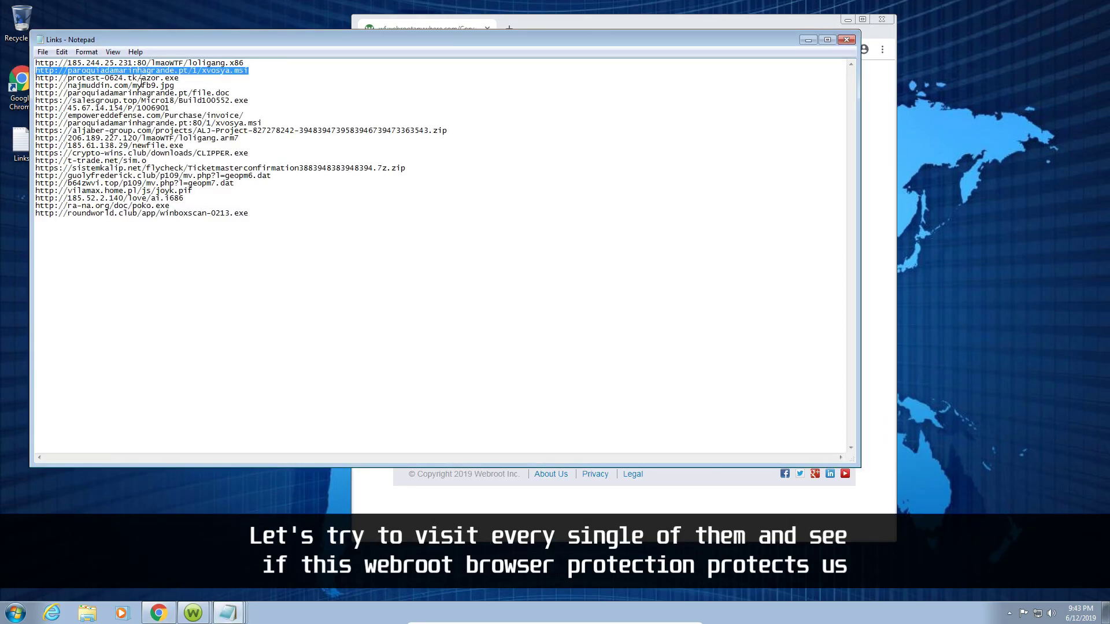
left_click(601, 26)
left_click(598, 50)
key("ctrl+v")
key("Return")
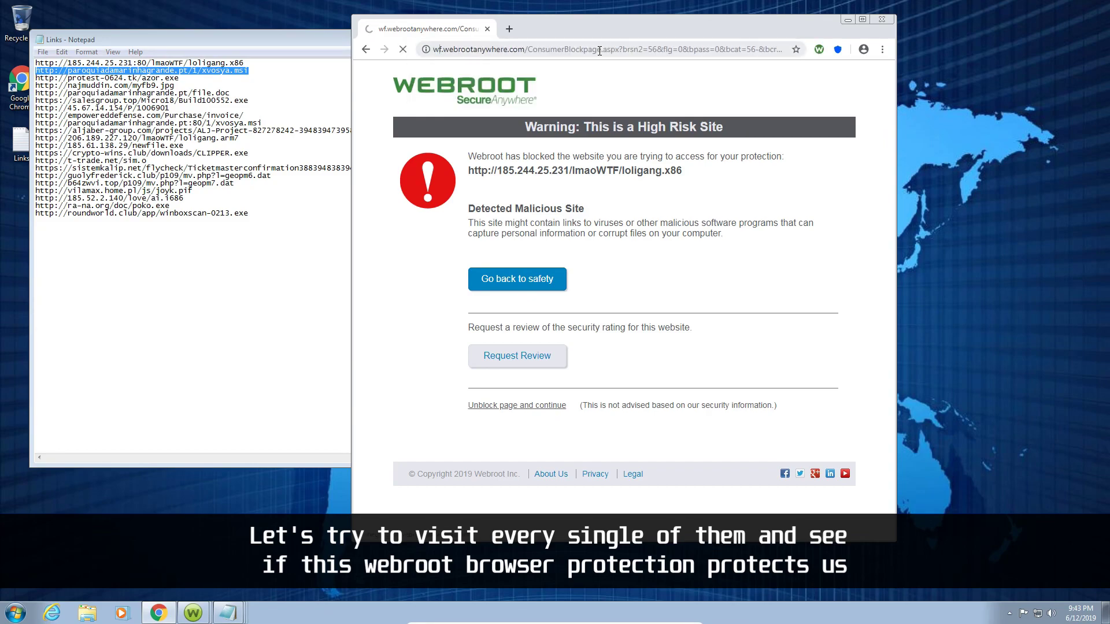
left_click(341, 209)
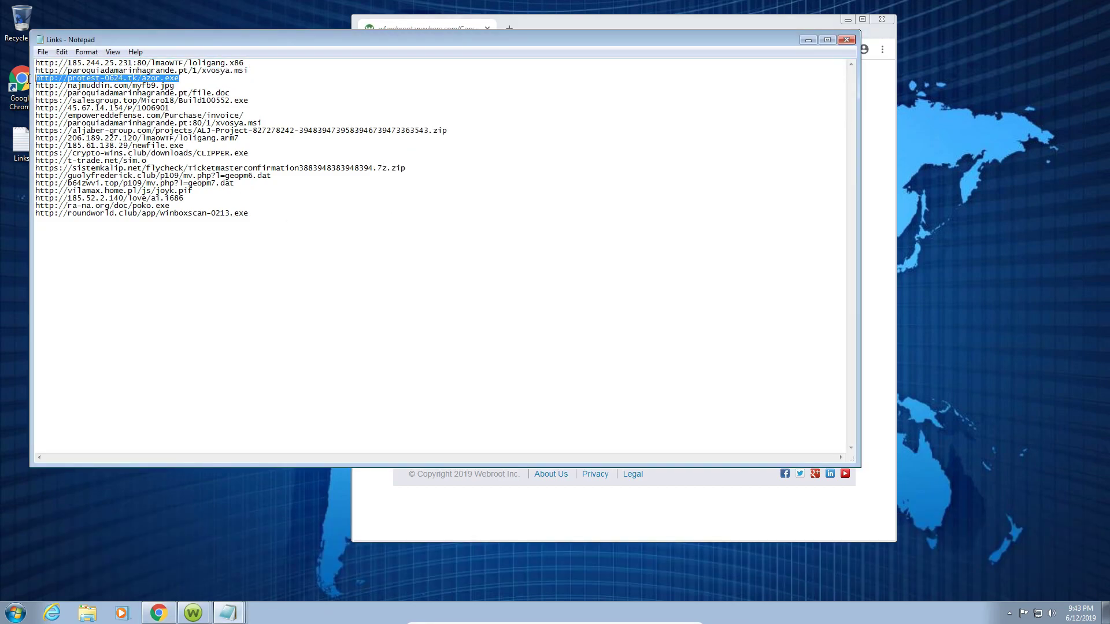
left_click(552, 15)
left_click(588, 51)
type("http://protest-0624.tk/azor.exe")
key("Return")
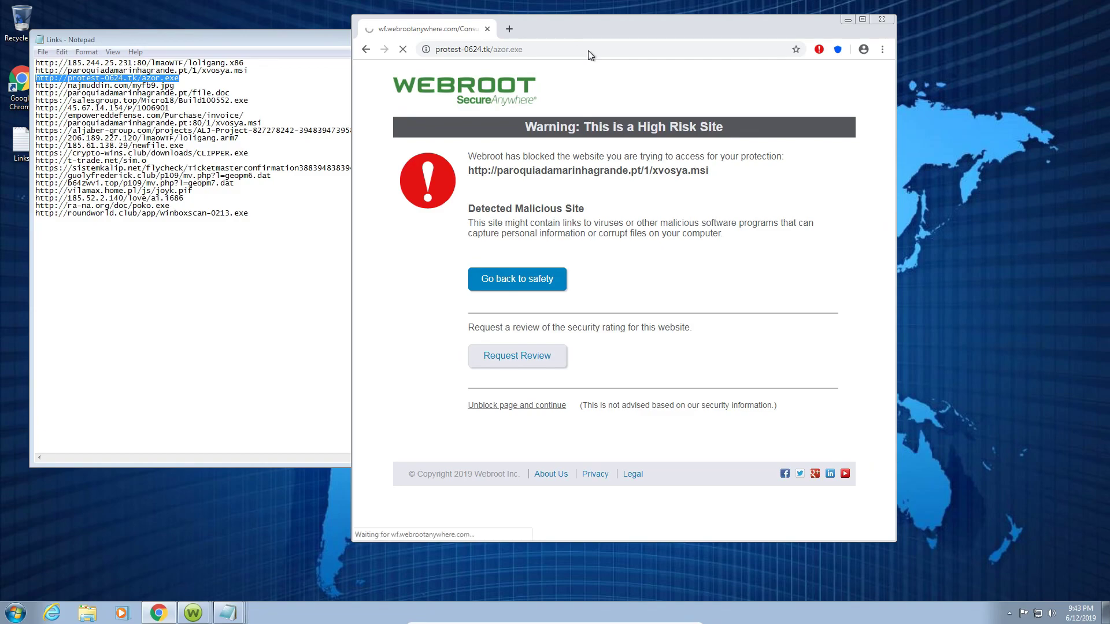
left_click_drag(180, 85, 38, 85)
key("ctrl+c")
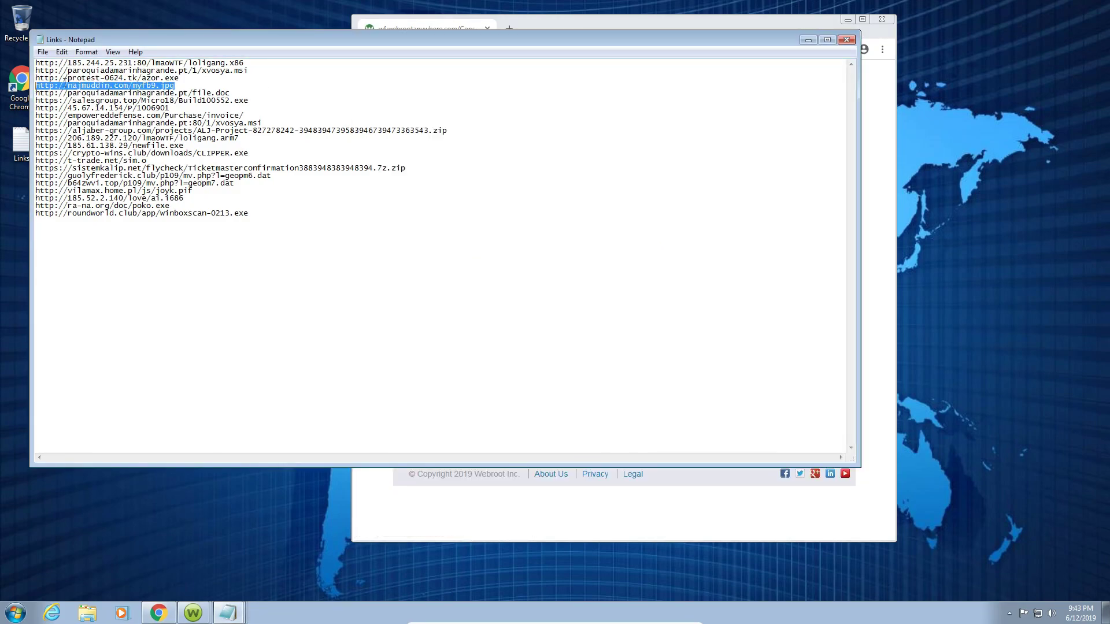
left_click(572, 28)
left_click(588, 50)
key("ctrl+v")
key("Return")
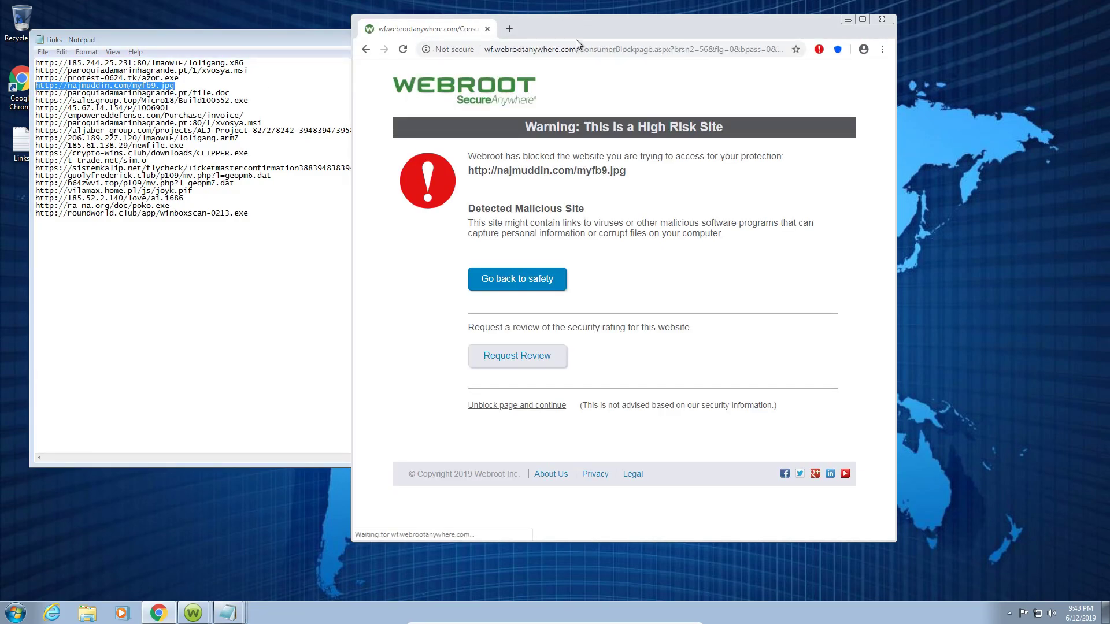
left_click_drag(232, 93, 24, 92)
key("ctrl+c")
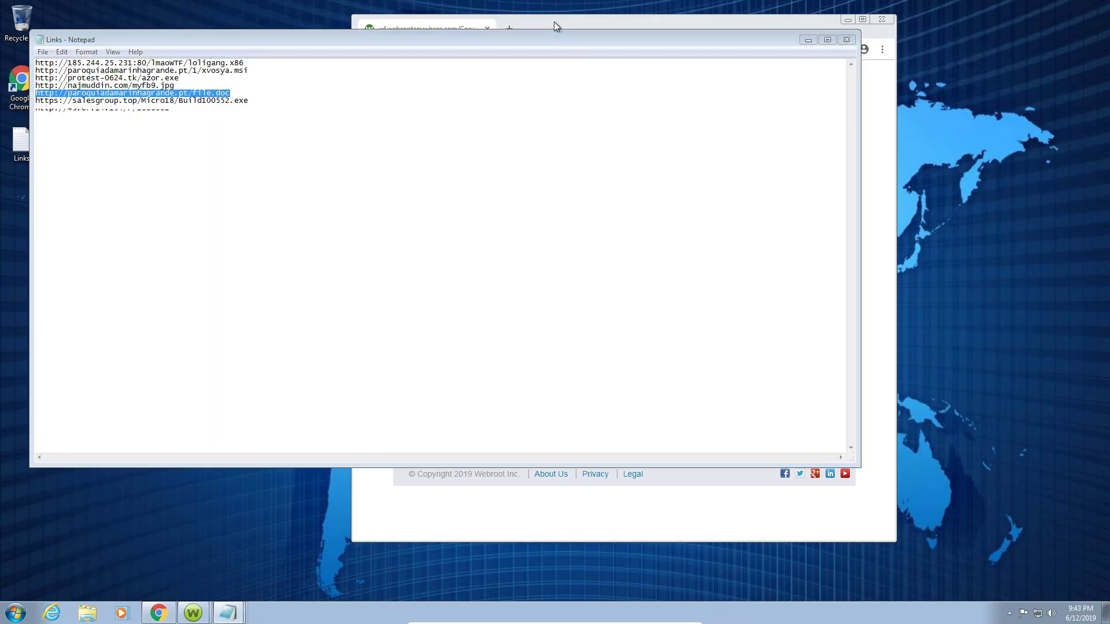
left_click(553, 22)
left_click(568, 49)
key("ctrl+v")
key("Return")
left_click(224, 104)
left_click_drag(224, 105, 36, 101)
key("ctrl+c")
left_click(596, 27)
left_click(596, 51)
key("ctrl+v")
key("Return")
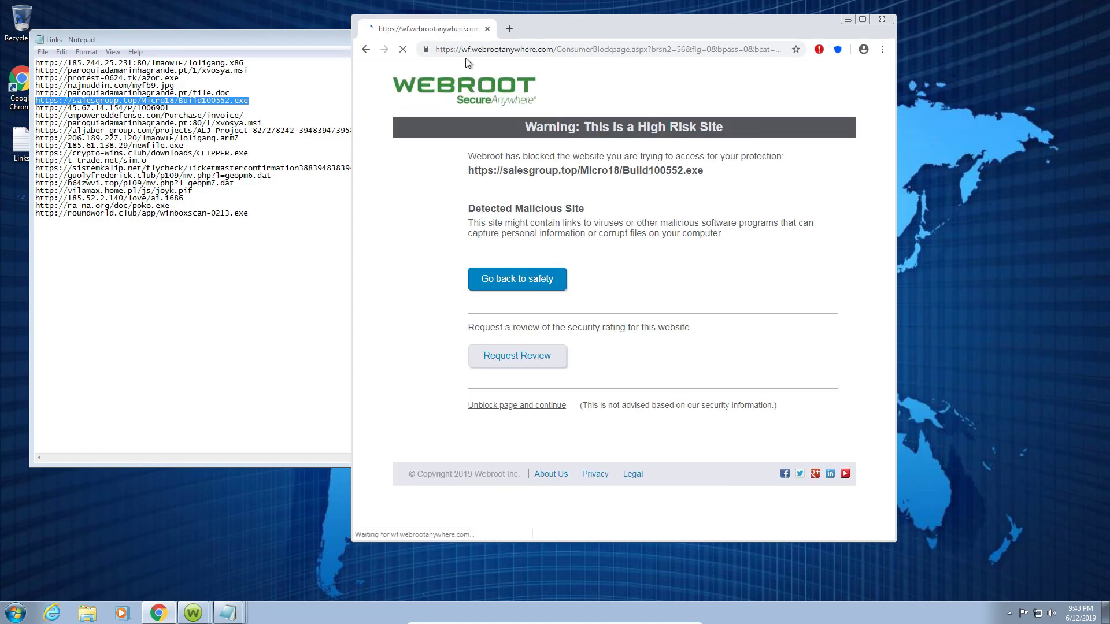
left_click_drag(170, 108, 36, 108)
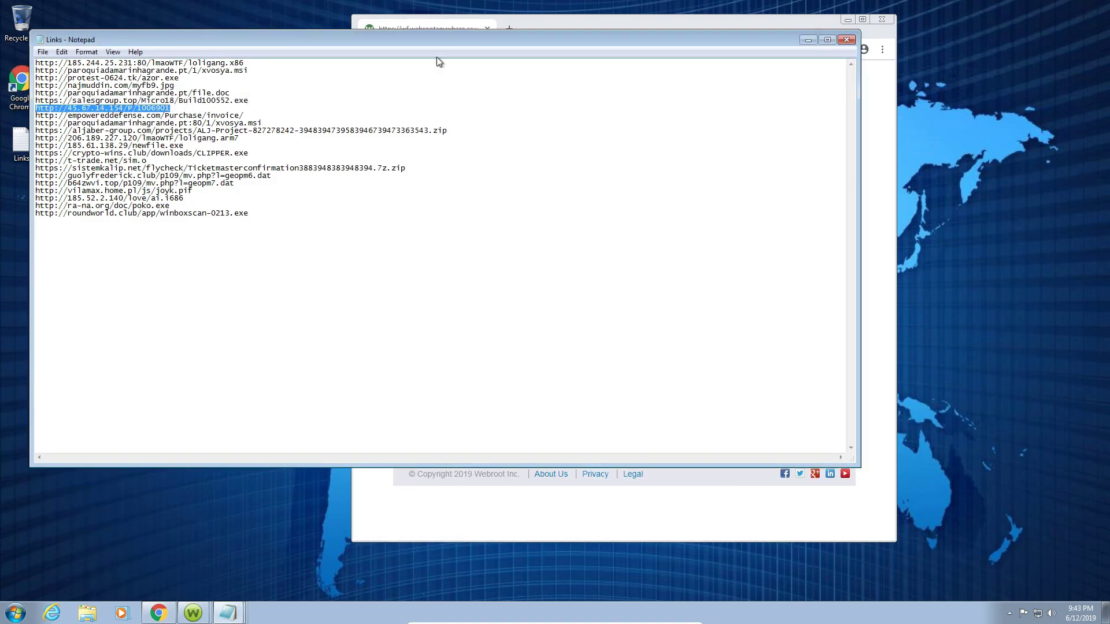
left_click(547, 24)
left_click(549, 47)
key("ctrl+v")
key("Return")
left_click_drag(245, 115, 36, 115)
key("ctrl+c")
left_click(604, 22)
left_click(599, 50)
key("ctrl+v")
key("Return")
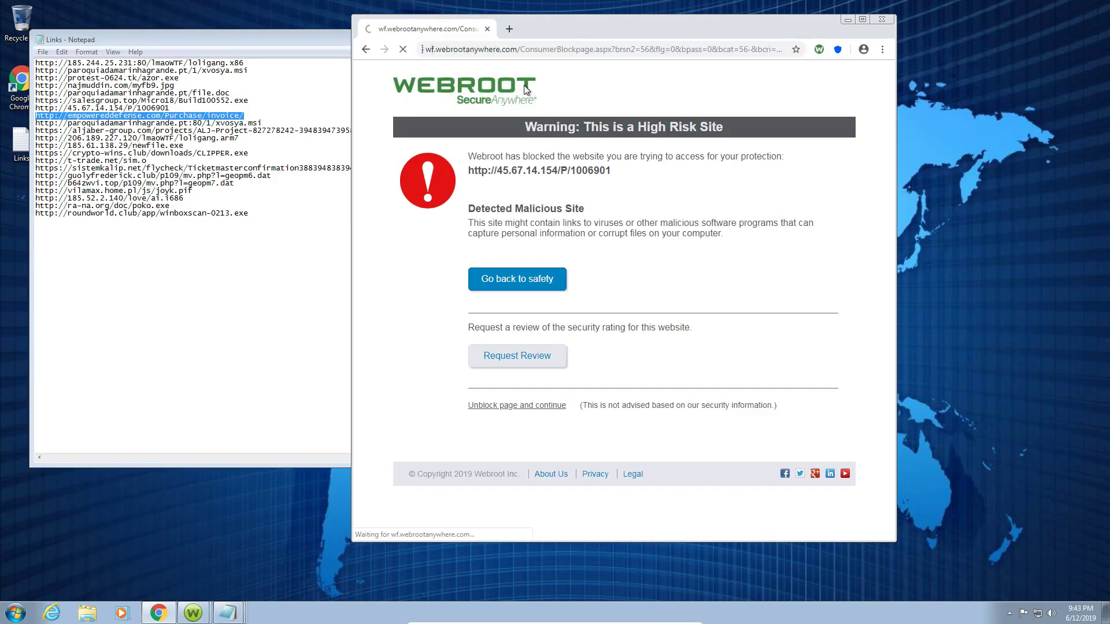
left_click_drag(262, 123, 28, 130)
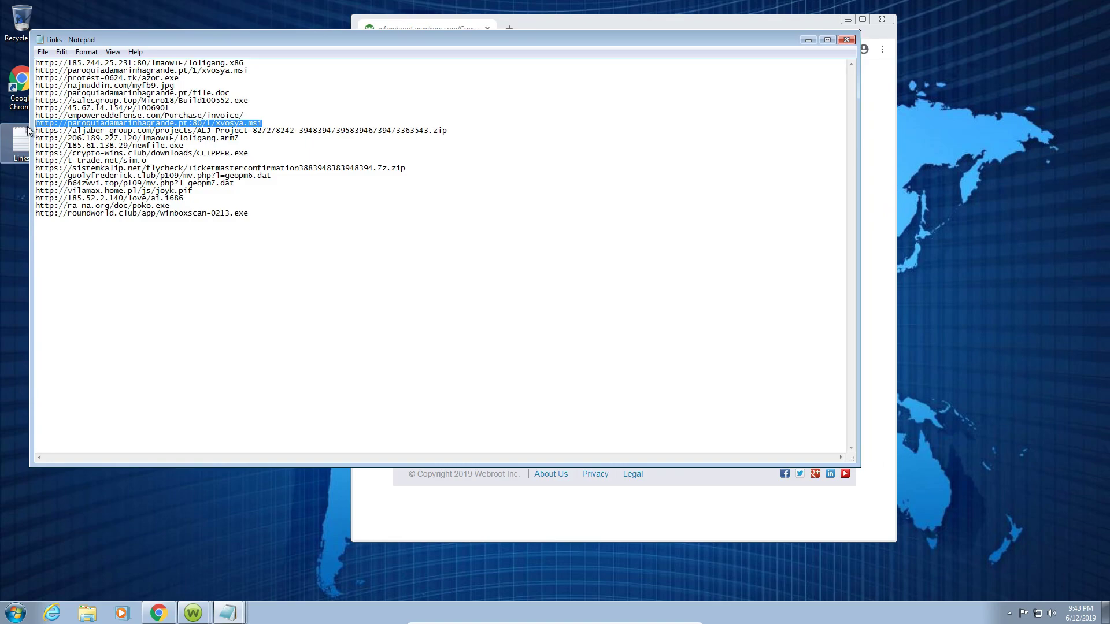
key("ctrl+c")
left_click(769, 23)
left_click(641, 44)
key("ctrl+v")
key("Return")
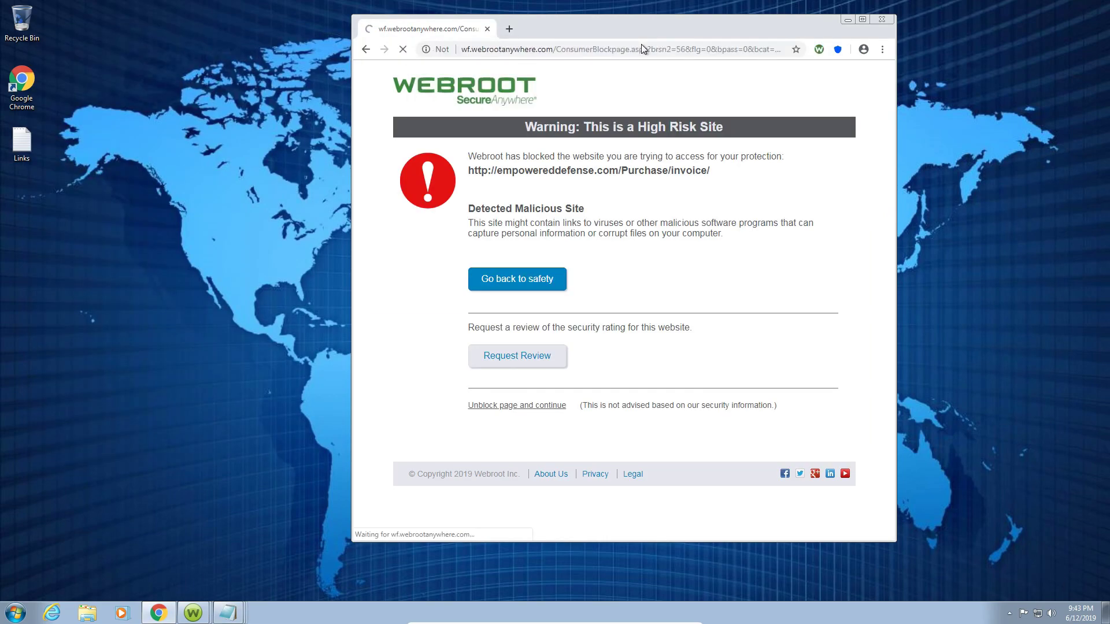
Bring the Links file back to the front, dismiss the antimalware.exe error, and move the Notepad window below the browser's address bar.
mouse_move(221, 614)
left_click(248, 553)
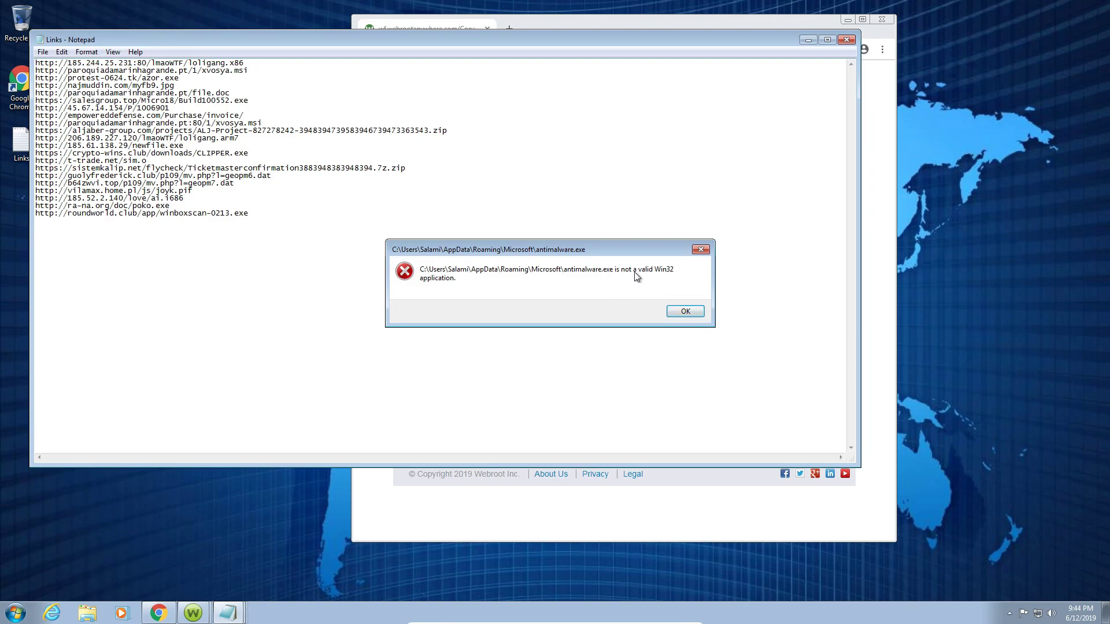
left_click(685, 311)
left_click_drag(426, 39, 475, 193)
Copy the aljaber-group.com ALJ-Project zip link from the Links file and visit it in the browser.
left_click_drag(483, 287, 110, 287)
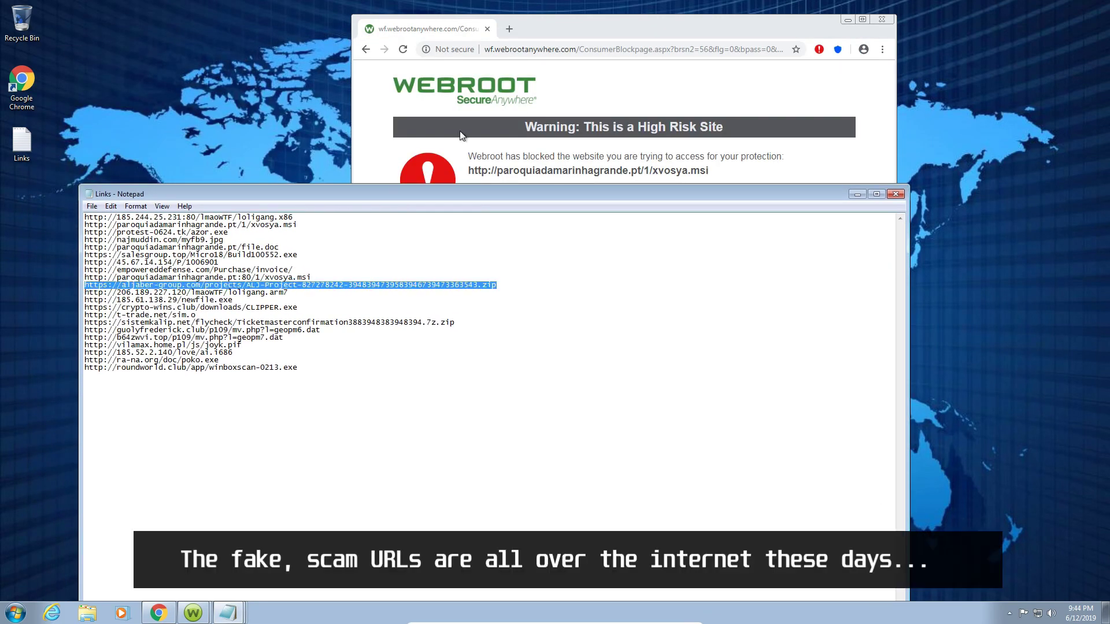
left_click(525, 50)
key("ctrl+v")
key("Return")
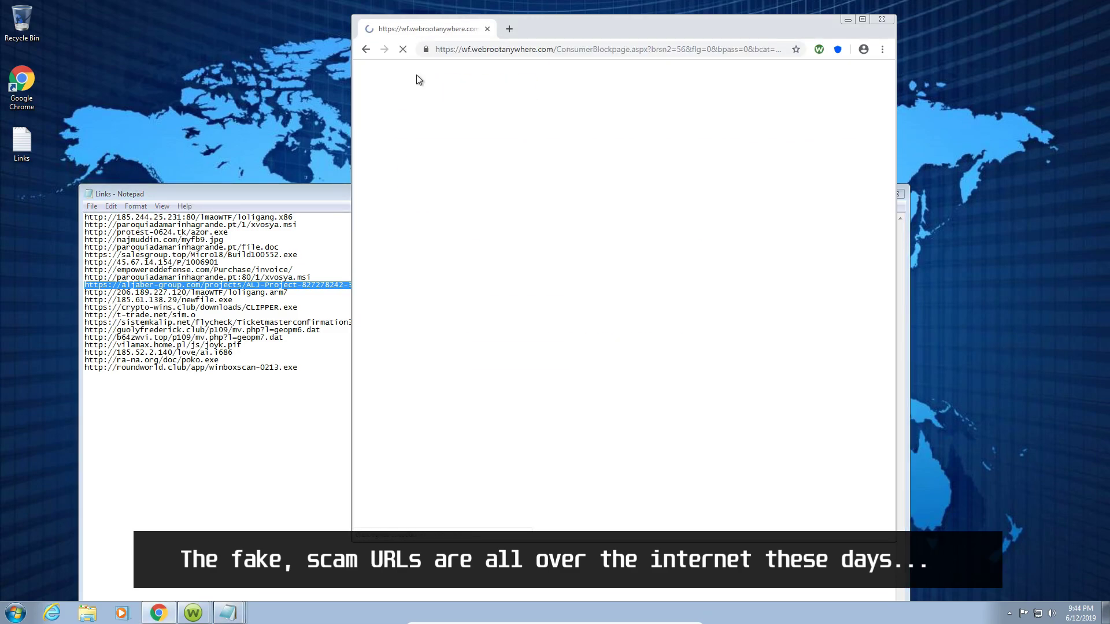
left_click_drag(286, 293, 85, 294)
key("ctrl+c")
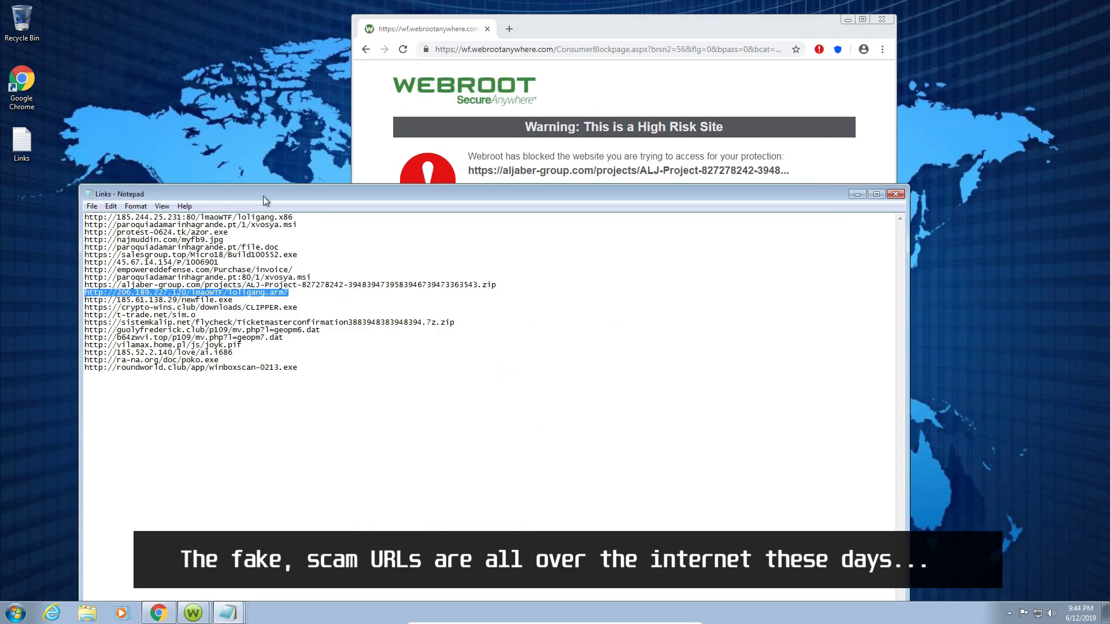
left_click(522, 50)
key("ctrl+v")
key("Return")
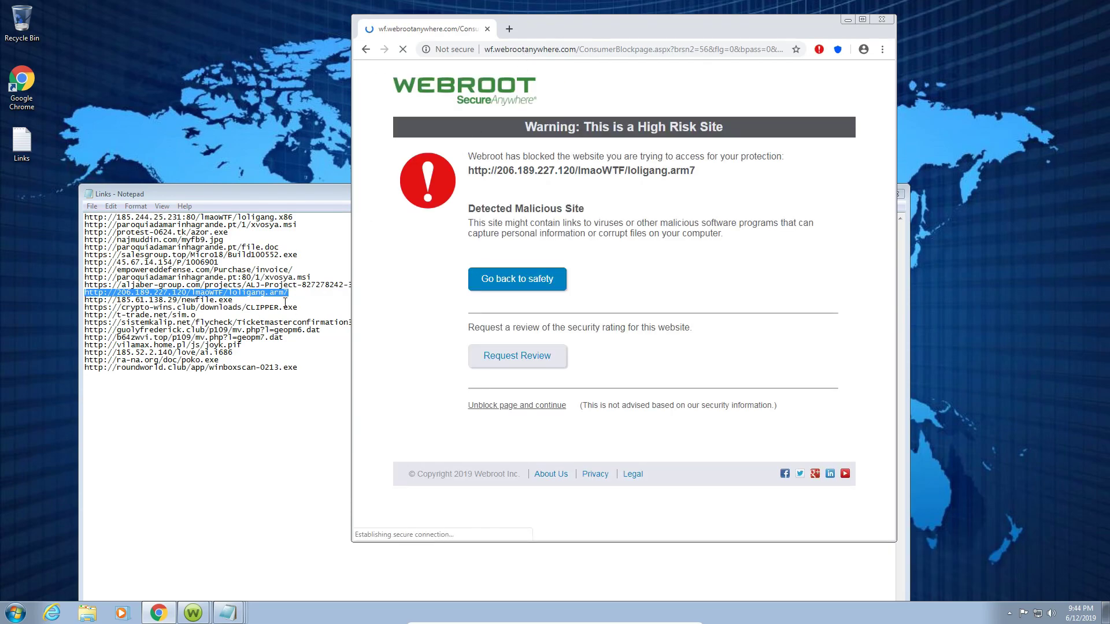
left_click_drag(232, 300, 68, 297)
key("Return")
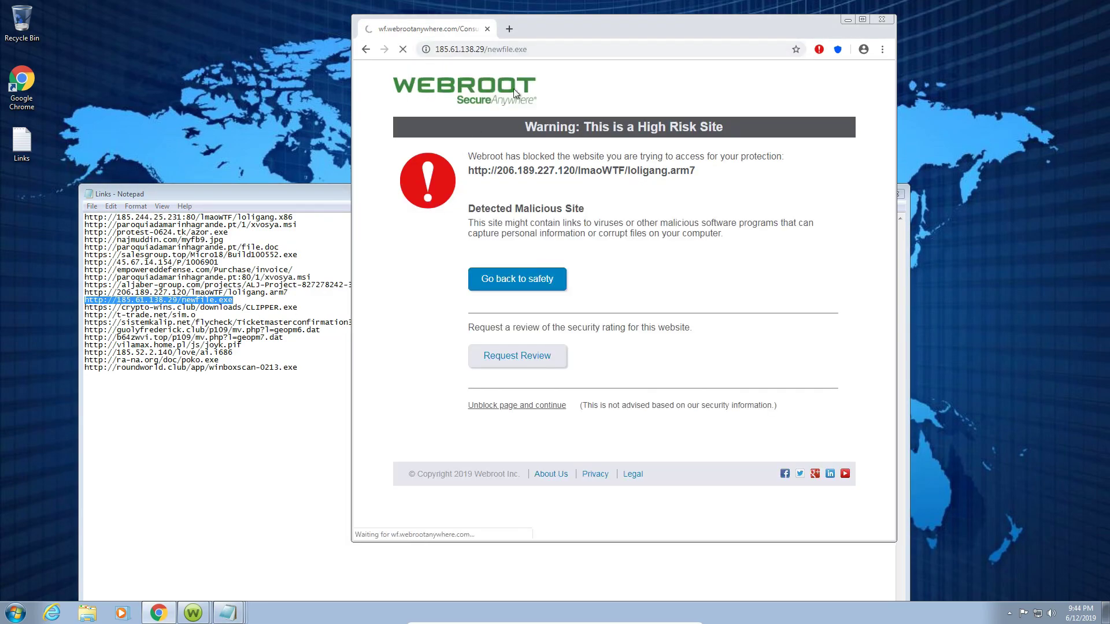
left_click_drag(307, 308, 71, 308)
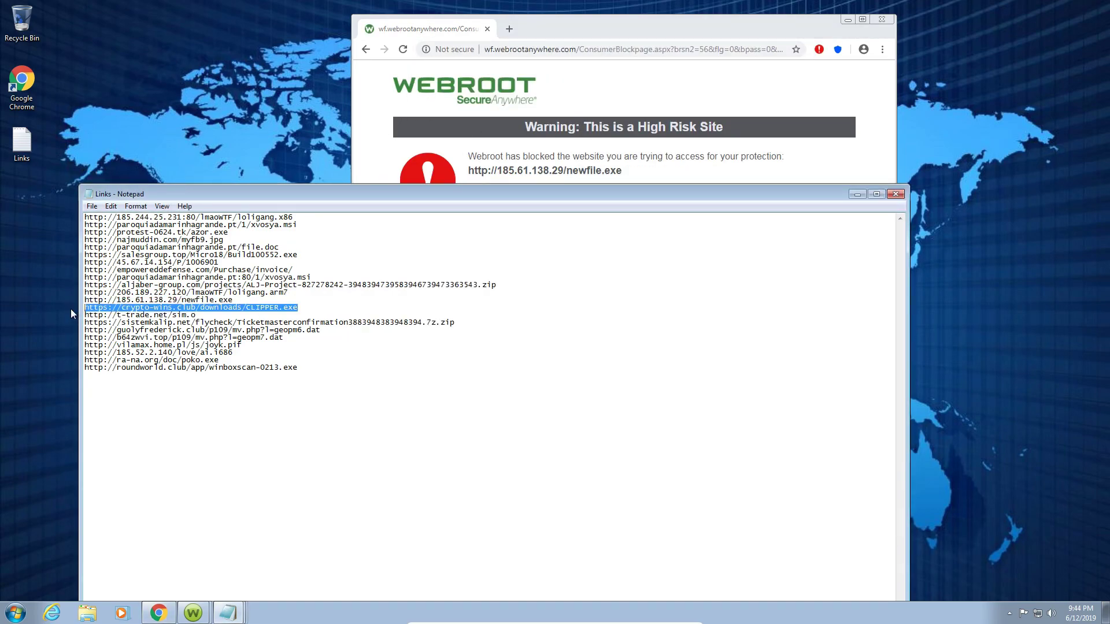
key("ctrl+c")
left_click(553, 50)
key("ctrl+v")
key("Return")
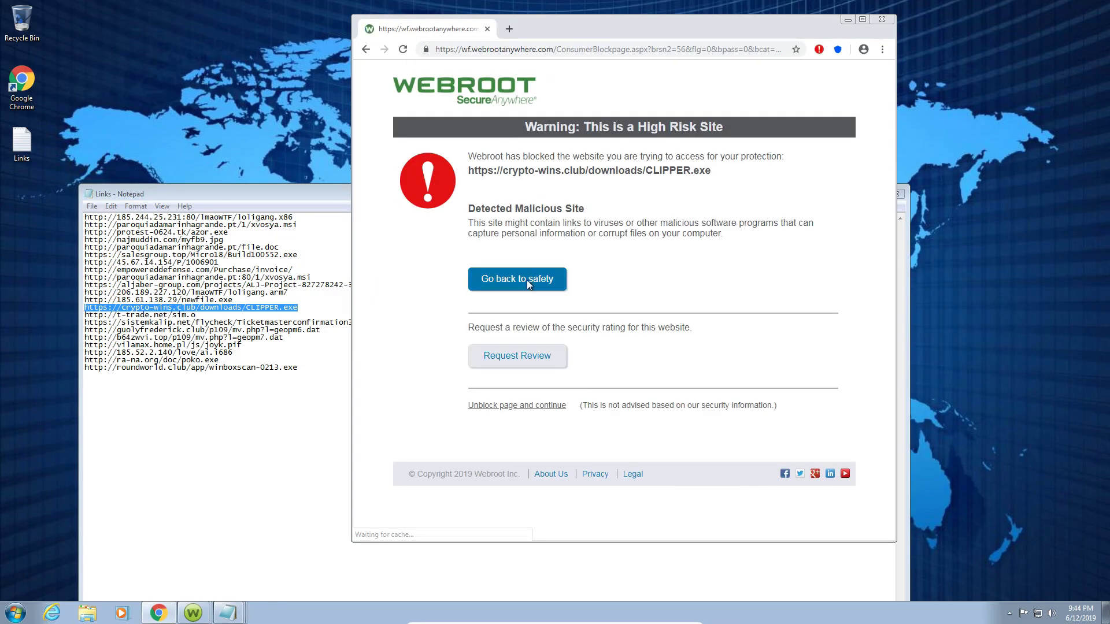
Unblock the CLIPPER.exe page from the Webroot warning and continue to the download.
right_click(520, 348)
left_click(526, 343)
right_click(539, 412)
key("Escape")
left_click(539, 413)
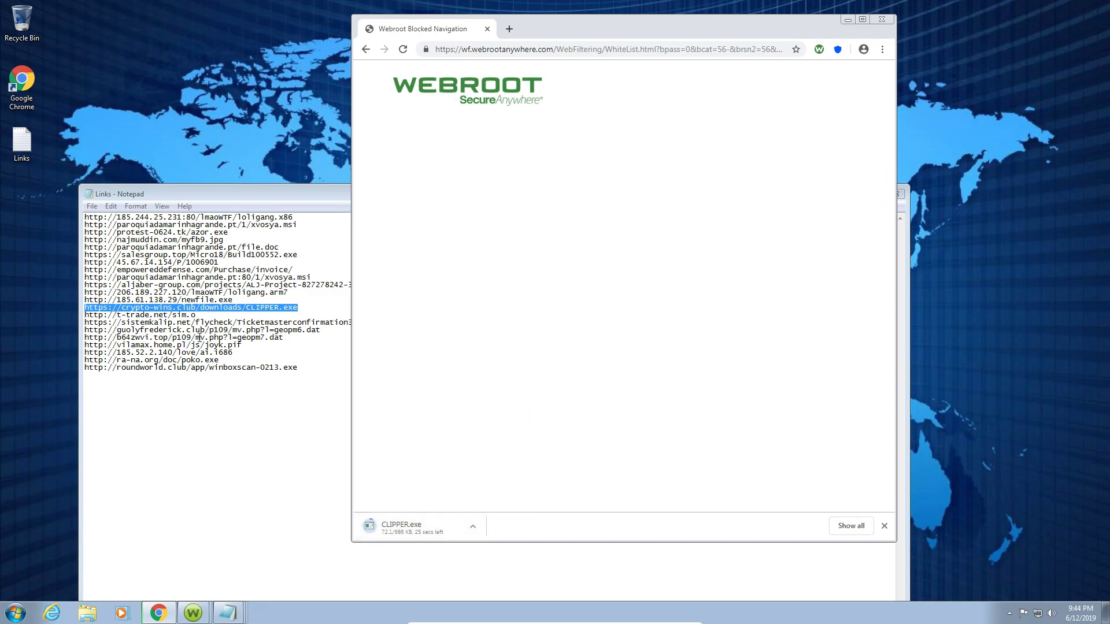
left_click_drag(202, 315, 81, 315)
key("ctrl+c")
left_click(533, 50)
key("ctrl+v")
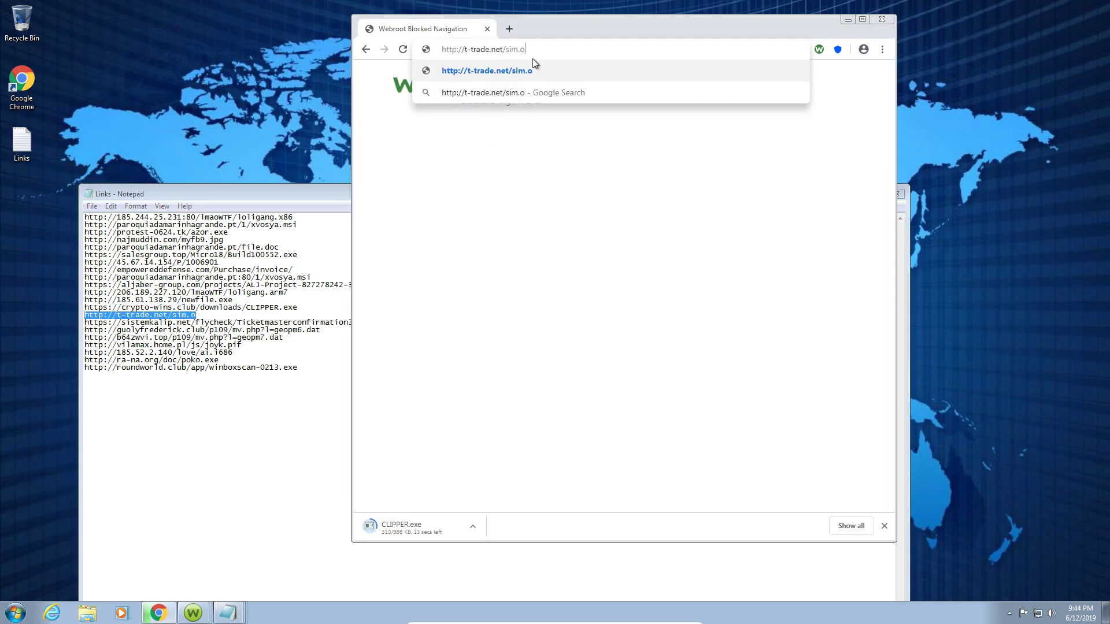